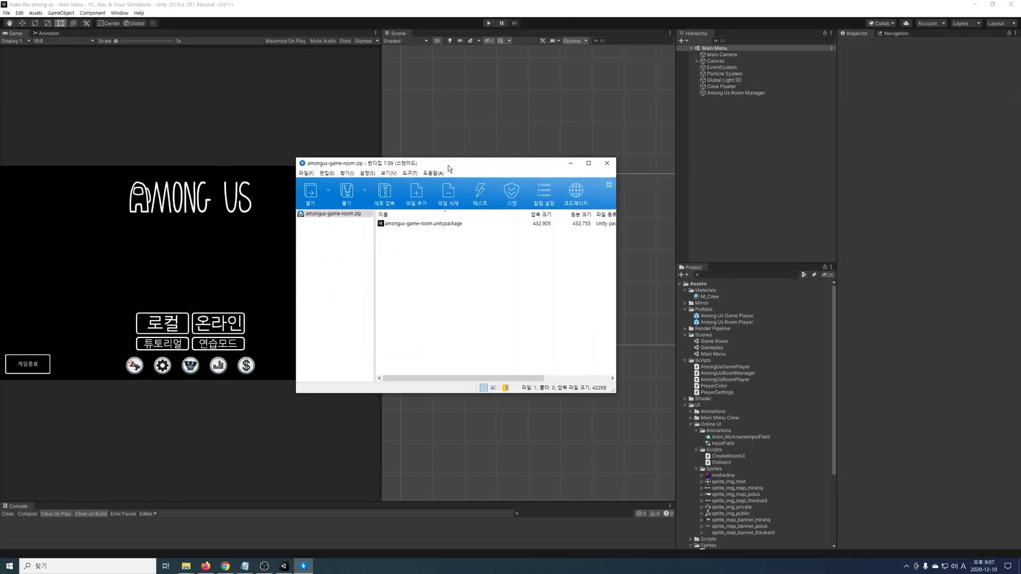
Import all of amongus-game-room.unitypackage from the zip archive into the project and close the archive window
double_click(441, 225)
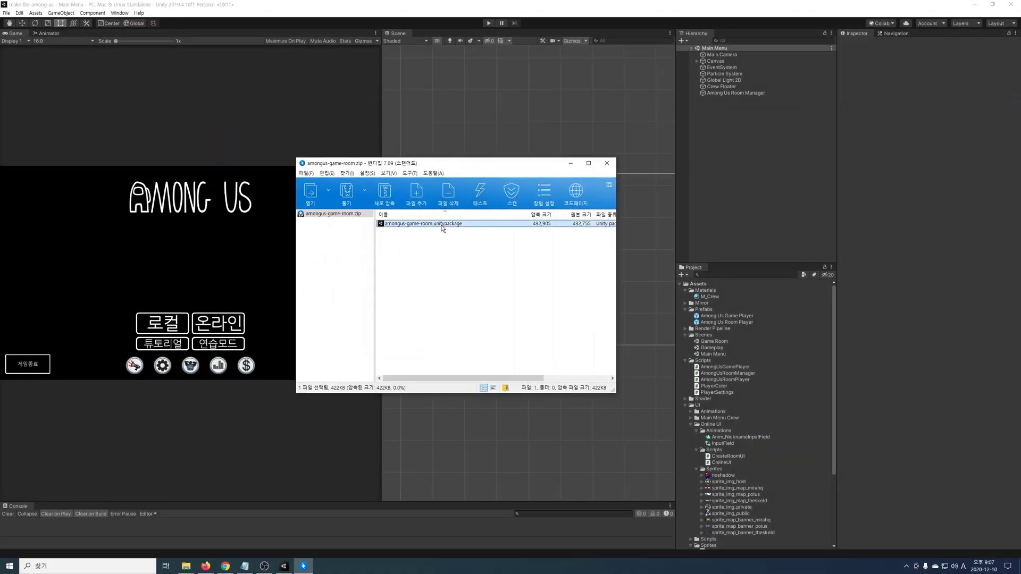
left_click(438, 347)
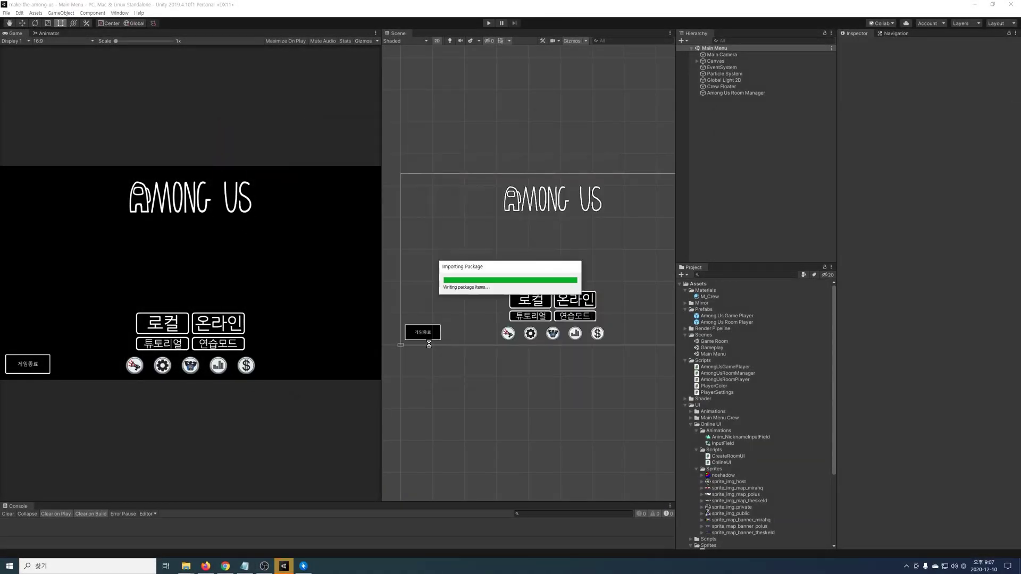
left_click(303, 566)
left_click(608, 163)
key("alt+Tab")
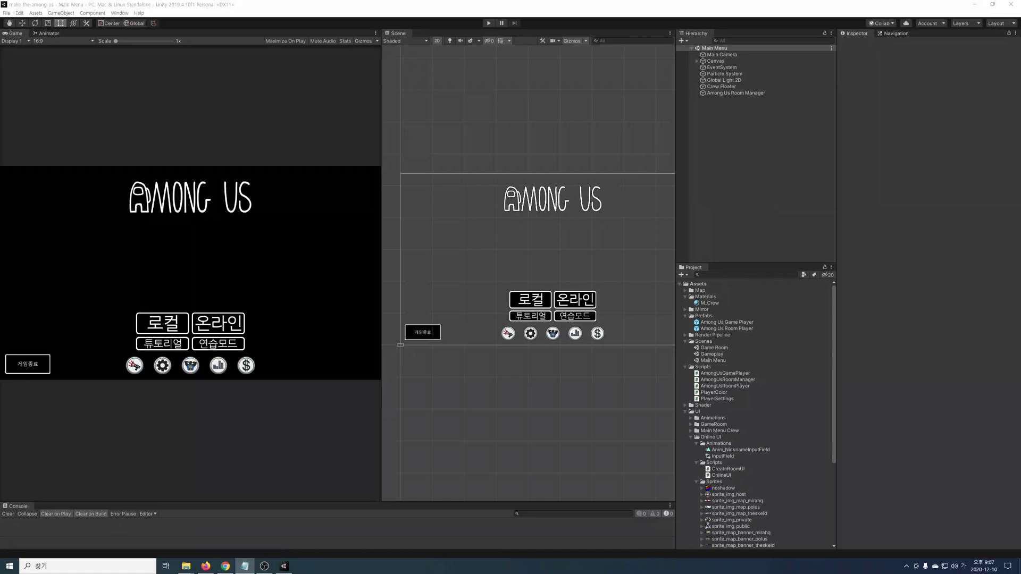
Open the OnlineUI script for editing and add a "using Mirror;" directive below the UnityEngine.UI one
scroll(727, 380, "down", 4)
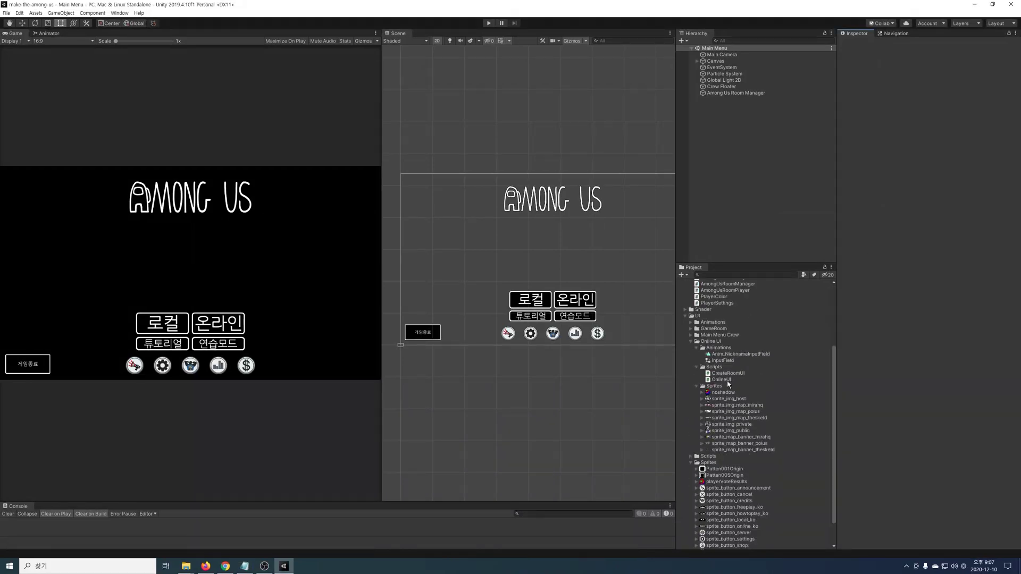
double_click(723, 379)
key("Return")
type("using Mirror;")
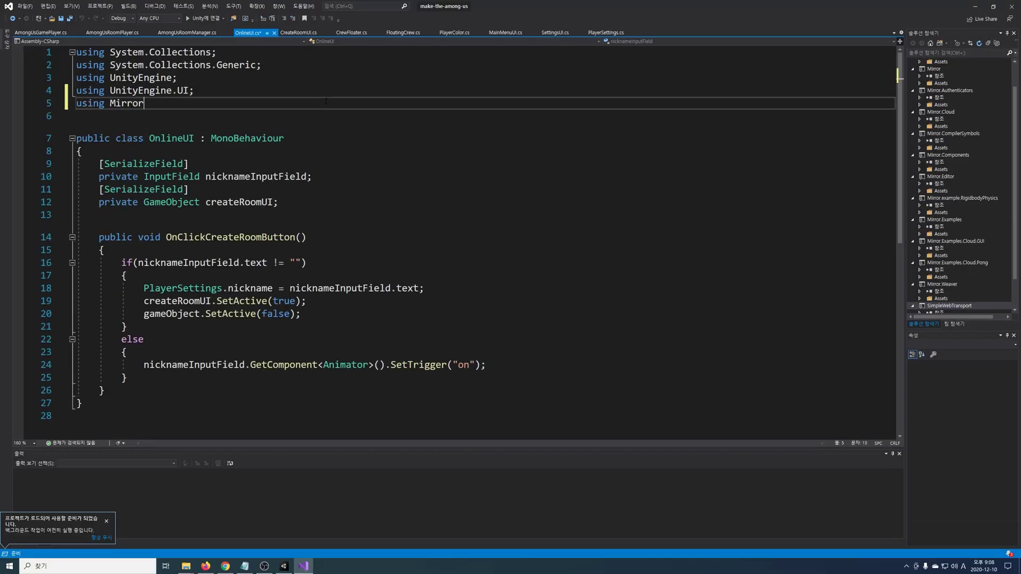
Add an empty public void method OnClickEnterGameRoomButton() after OnClickCreateRoomButton in the OnlineUI class
scroll(506, 325, "down", 3)
left_click(506, 275)
key("Return")
key("Return")
type("public void OnC")
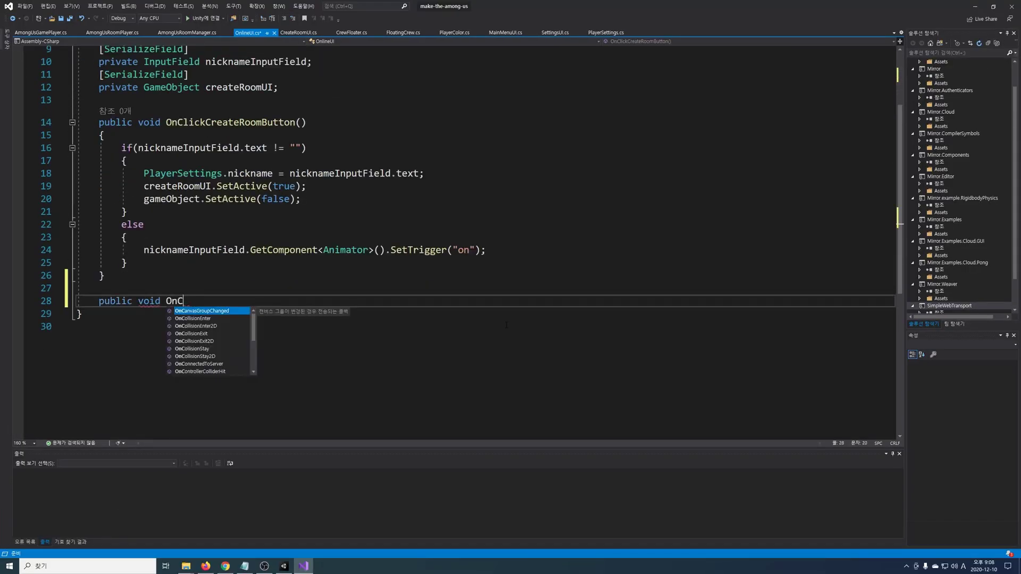
type("lickEnterGameRoomButton()")
key("Return")
type("{")
key("Return")
In OnClickEnterGameRoomButton, store AmongUsRoomManager.singleton in a manager variable and call manager.StartClient()
type("var ")
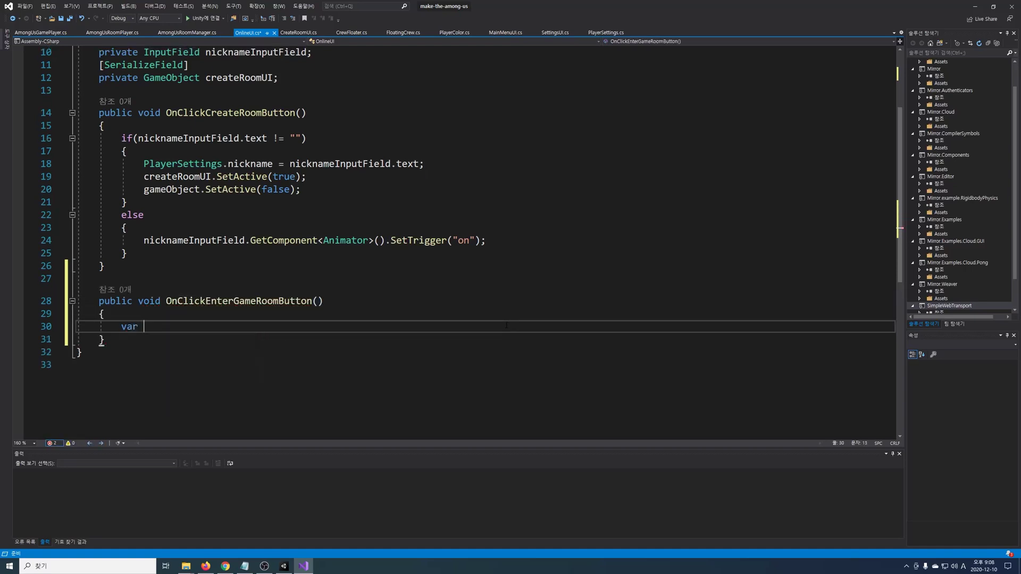
type("manager = Amonu.singleton;")
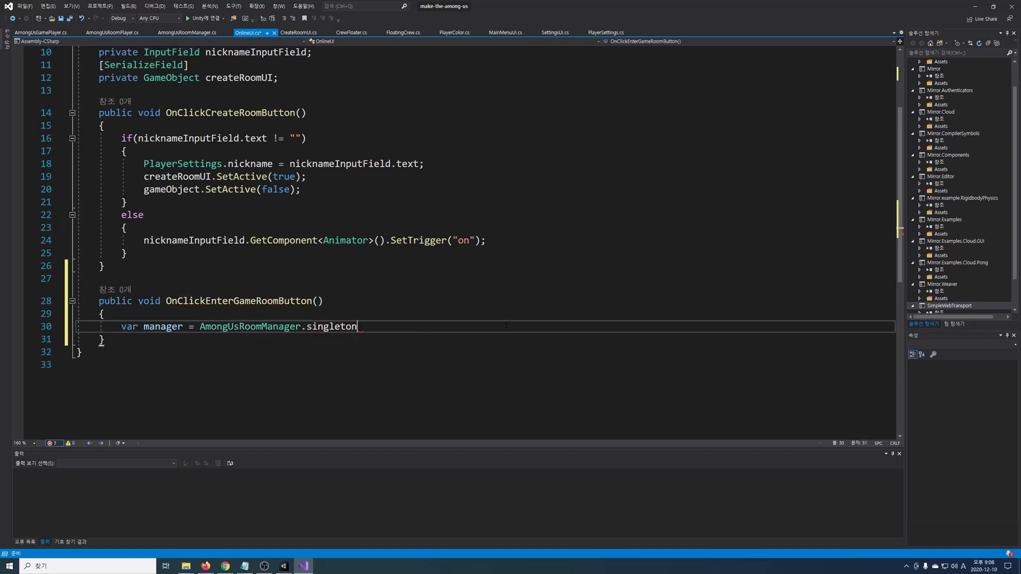
key("Return")
type("manager.StartClient();")
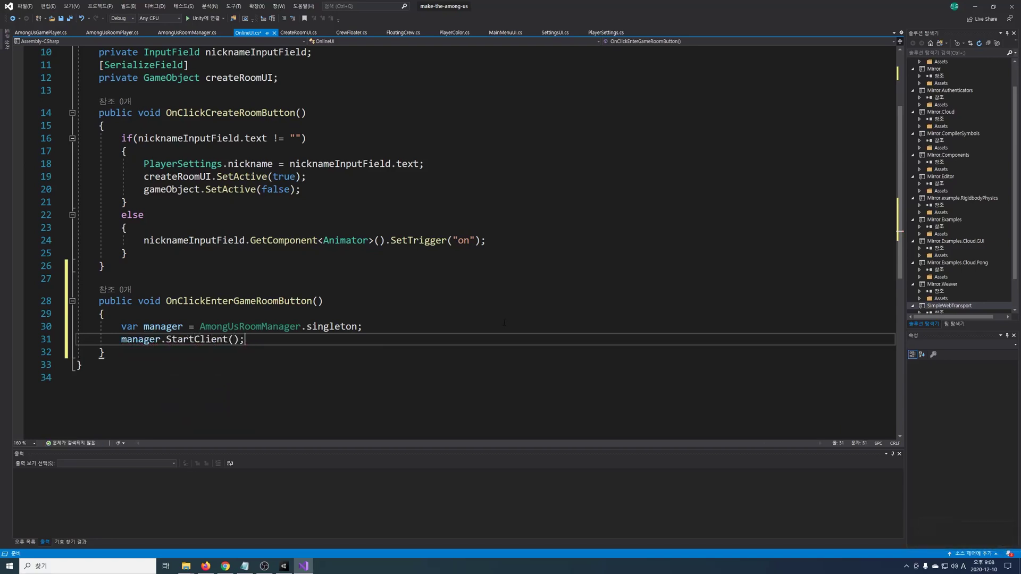
Wrap the client-start lines in the nickname if/else check copied from OnClickCreateRoomButton, replacing its if-body, remove the leftover lines, and save the script
left_click(493, 317)
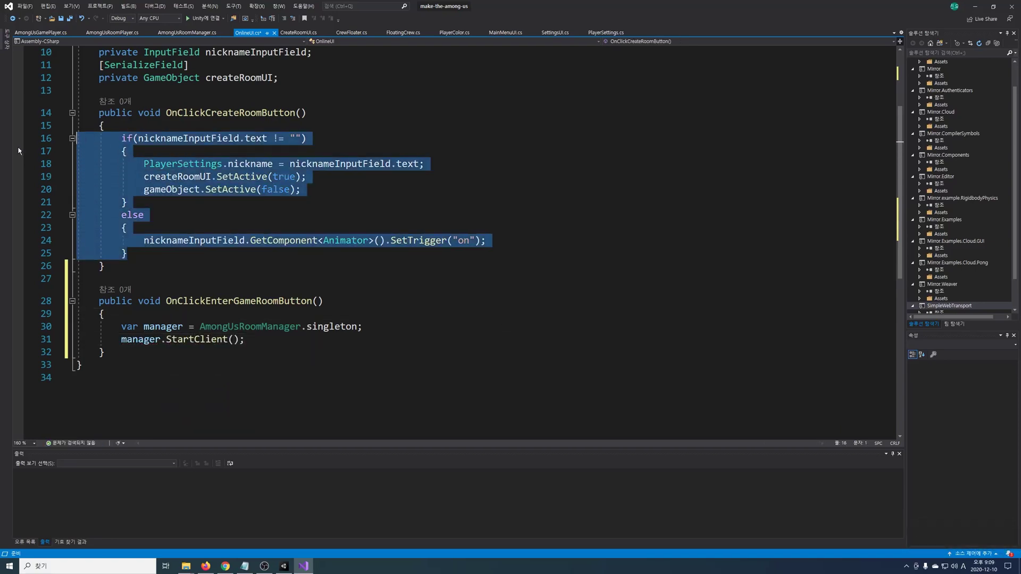
key("Return")
key("Return")
key("Up")
type("if (nicknameInputField.text != \"\") { PlayerSettings.nickname = nicknameInputField.text; createRoomUI.SetActive(true); gameObject.SetActive(false); } else { nicknameInputField.GetComponent<Animator>().SetTrigger(\"on\"); }")
left_click_drag(78, 267, 245, 280)
key("ctrl+c")
left_click_drag(77, 152, 300, 178)
key("ctrl+v")
left_click_drag(266, 267, 77, 242)
key("BackSpace")
scroll(372, 239, "up", 1)
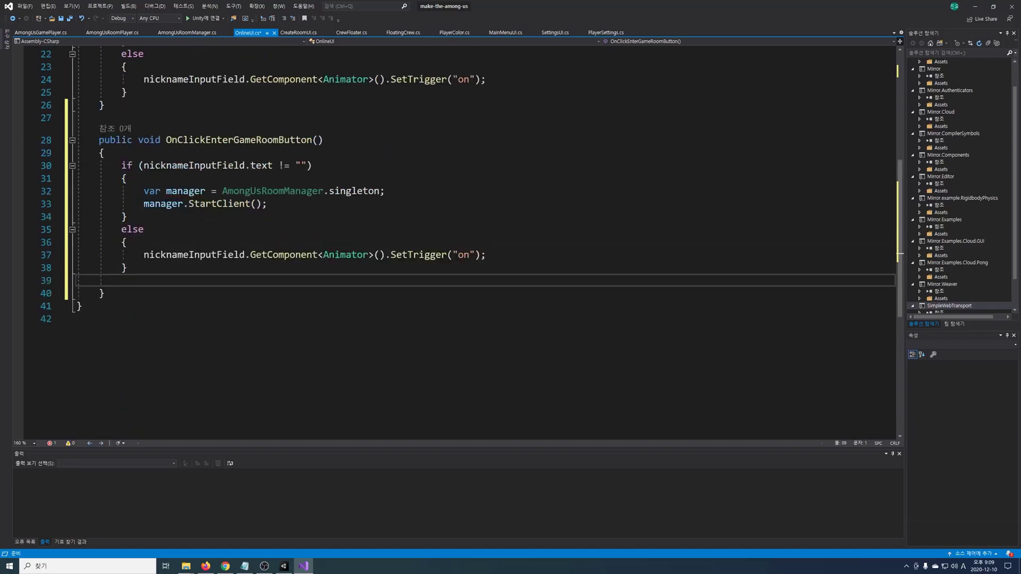
key("BackSpace")
scroll(405, 220, "up", 2)
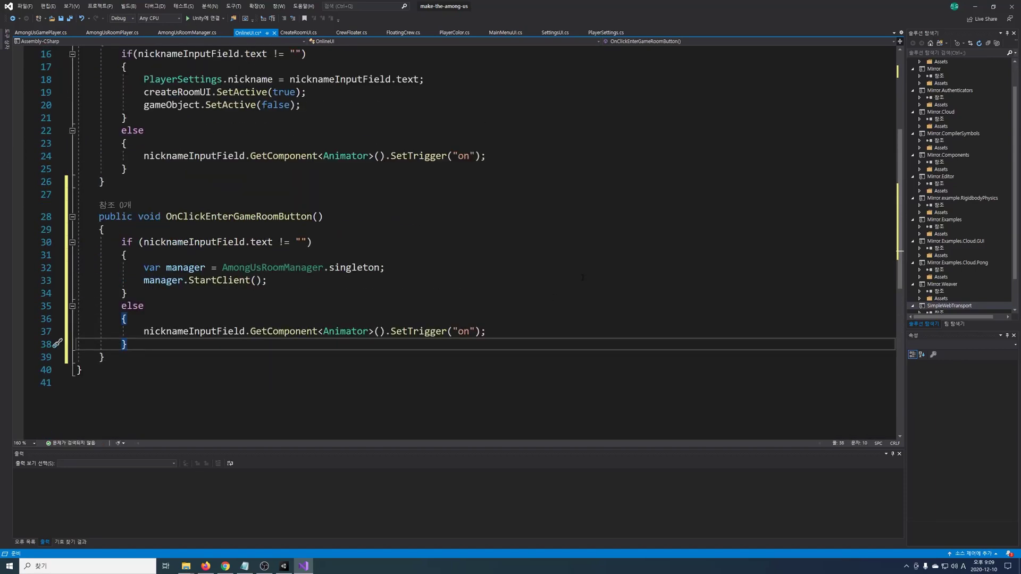
left_click(566, 277)
key("ctrl+s")
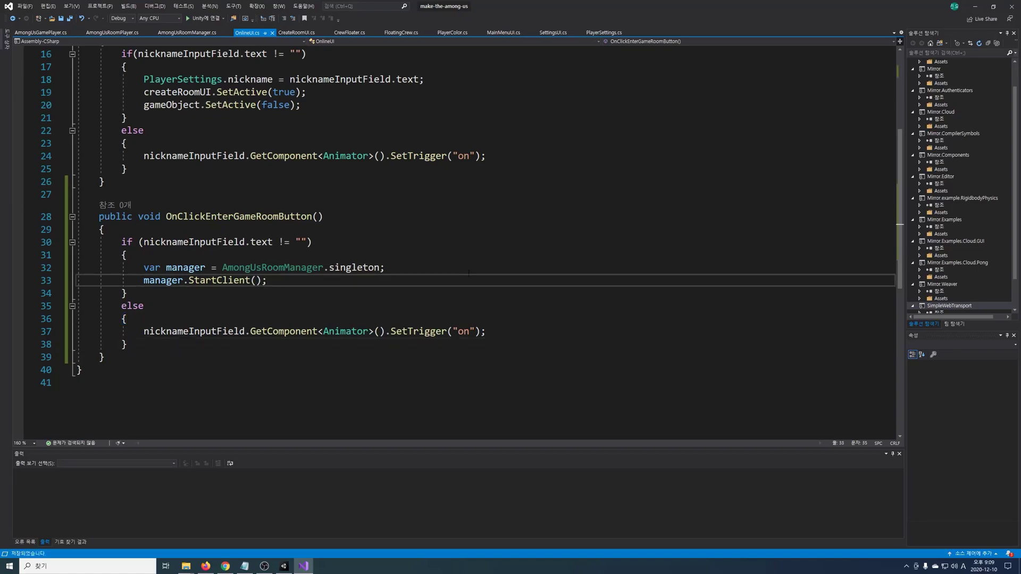
In Unity, add an On Click event to the Button under Online UI's Private object, calling OnlineUI.OnClickEnterGameRoomButton on the Online UI object
left_click(284, 566)
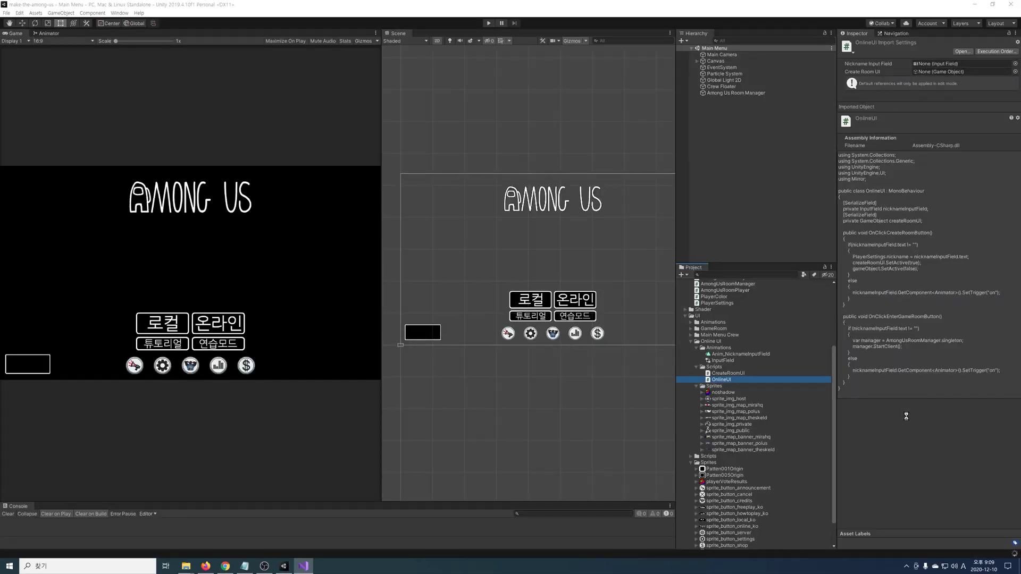
left_click(696, 61)
left_click(703, 80)
left_click(709, 99)
left_click(737, 125)
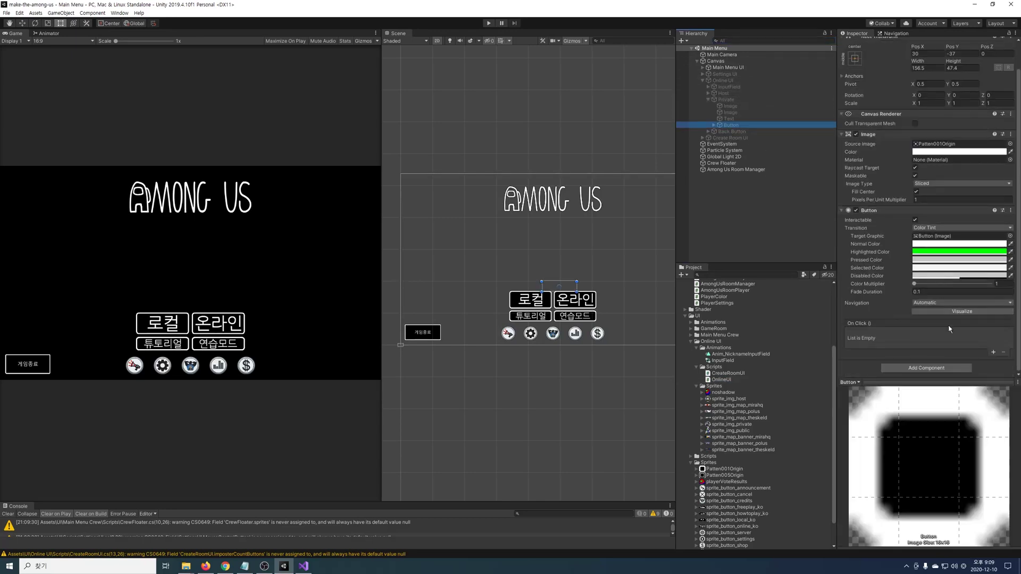
left_click(993, 352)
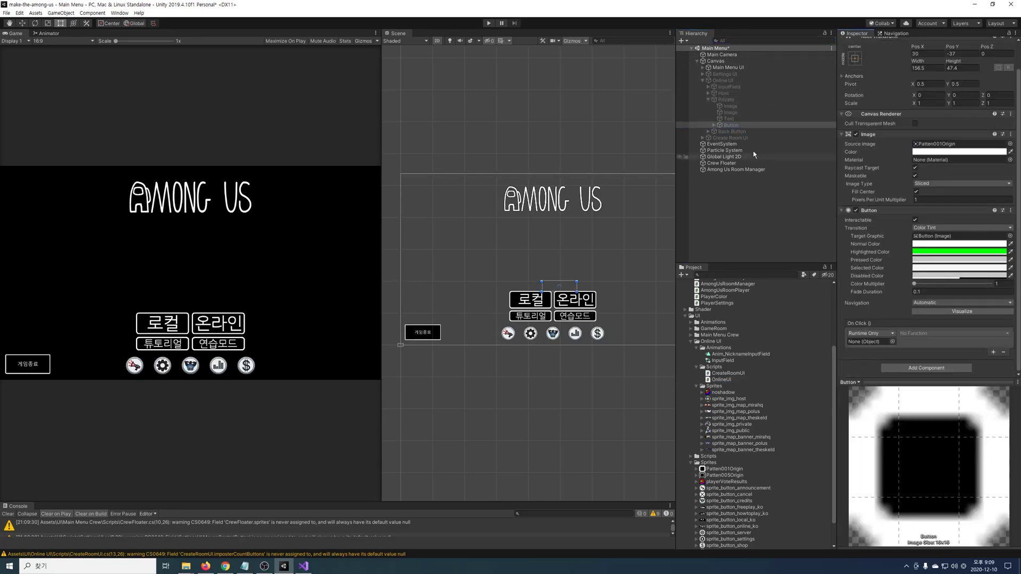
left_click_drag(722, 80, 871, 342)
left_click(922, 334)
mouse_move(928, 371)
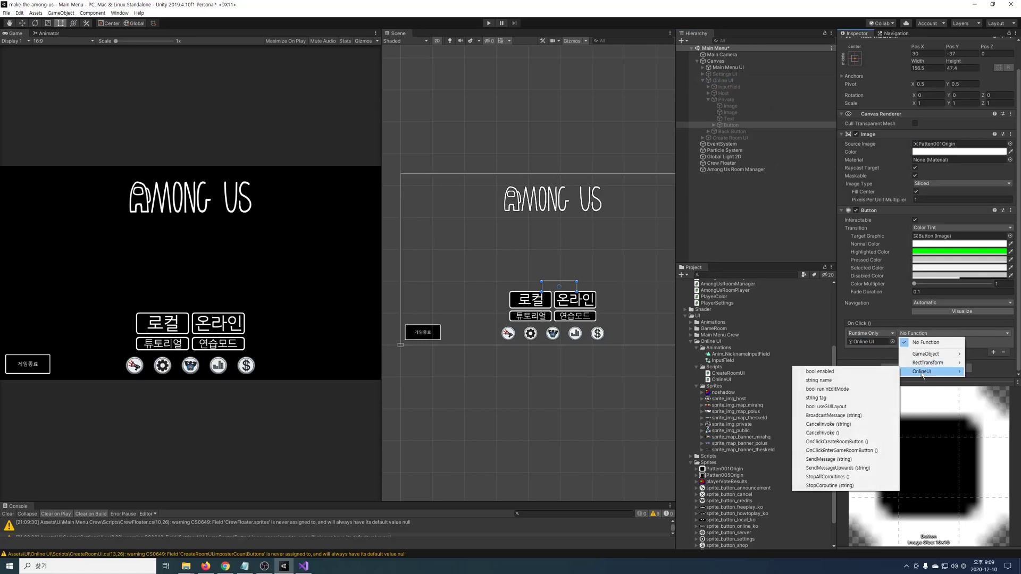
left_click(846, 451)
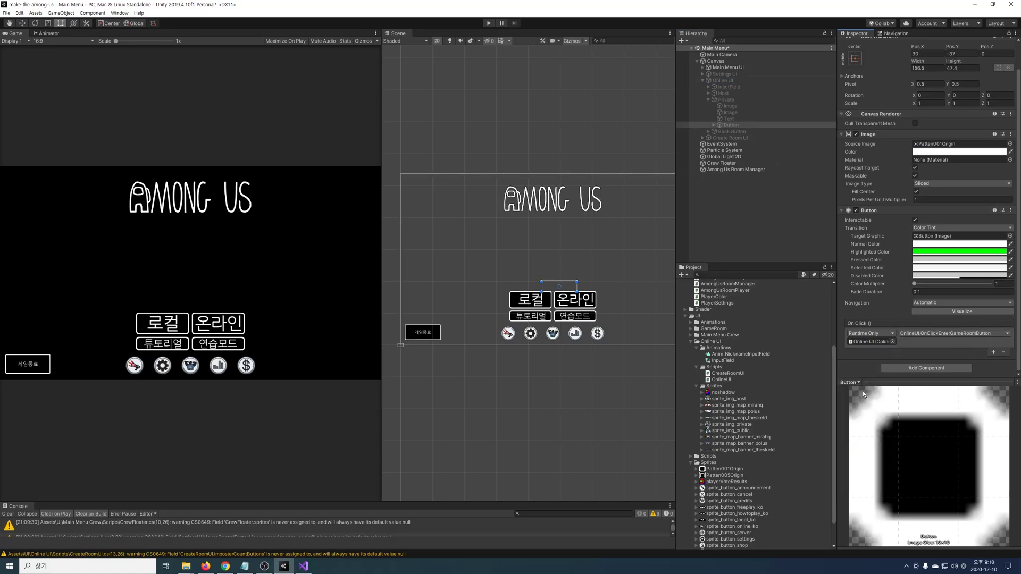
left_click(733, 216)
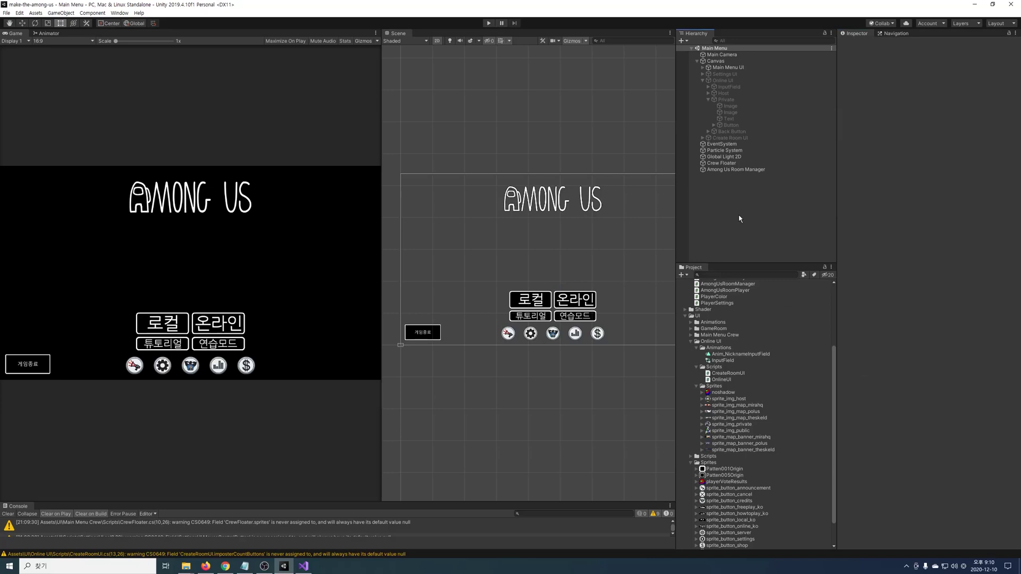
Set the standalone player's fullscreen mode to Windowed in the build's player settings and close Project Settings
left_click(6, 12)
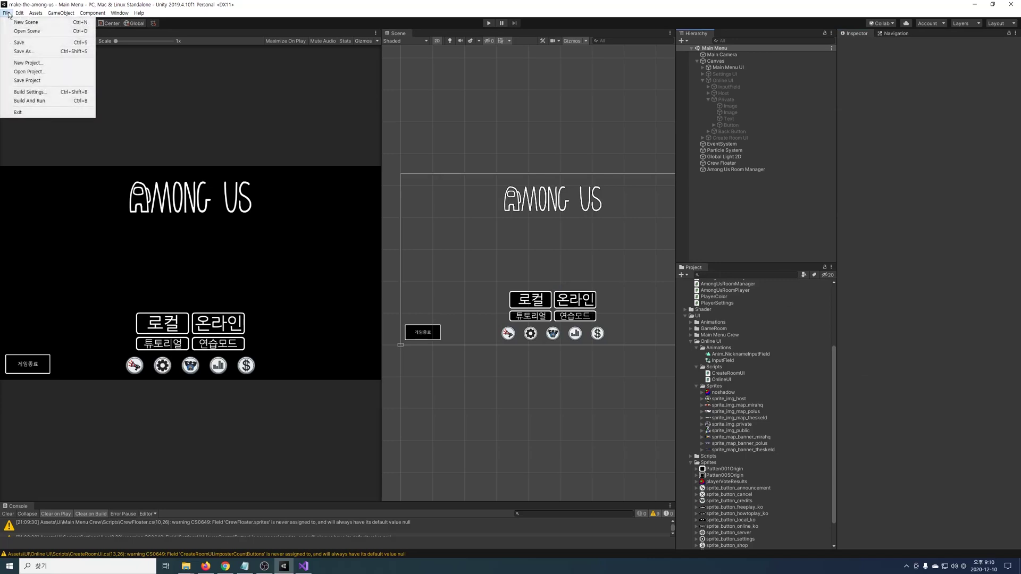
left_click(70, 91)
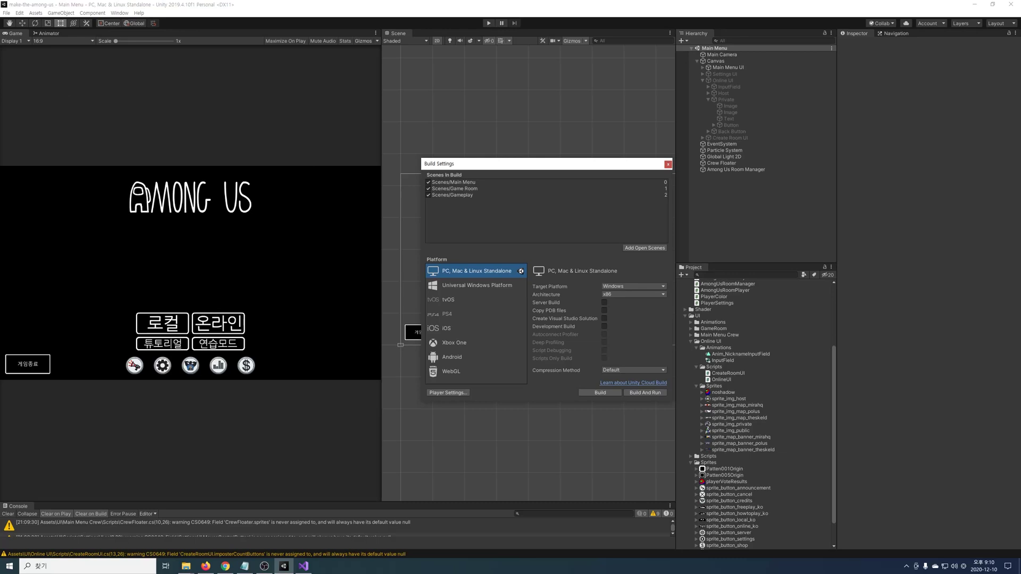
left_click(448, 392)
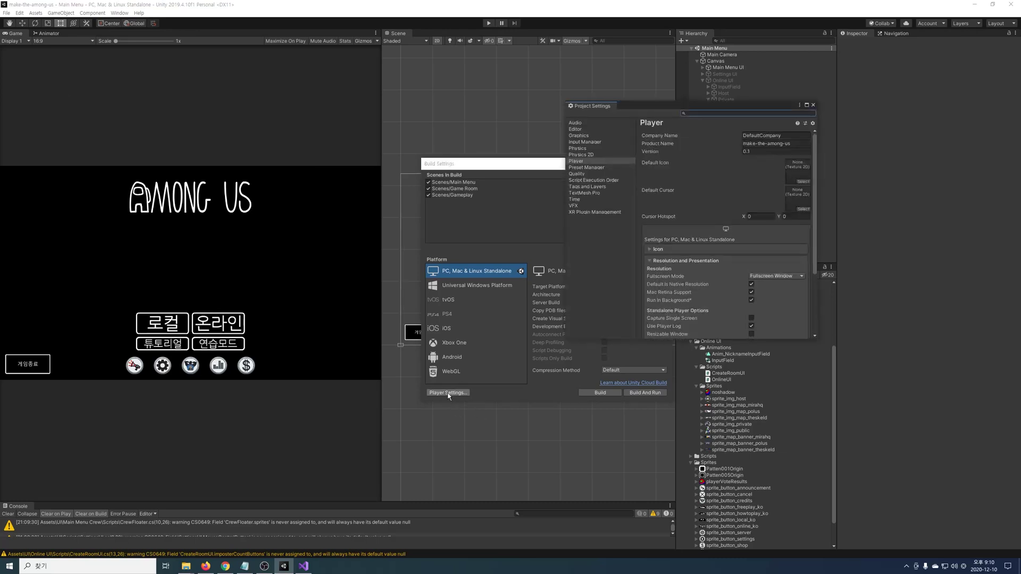
scroll(752, 220, "down", 3)
scroll(752, 219, "down", 2)
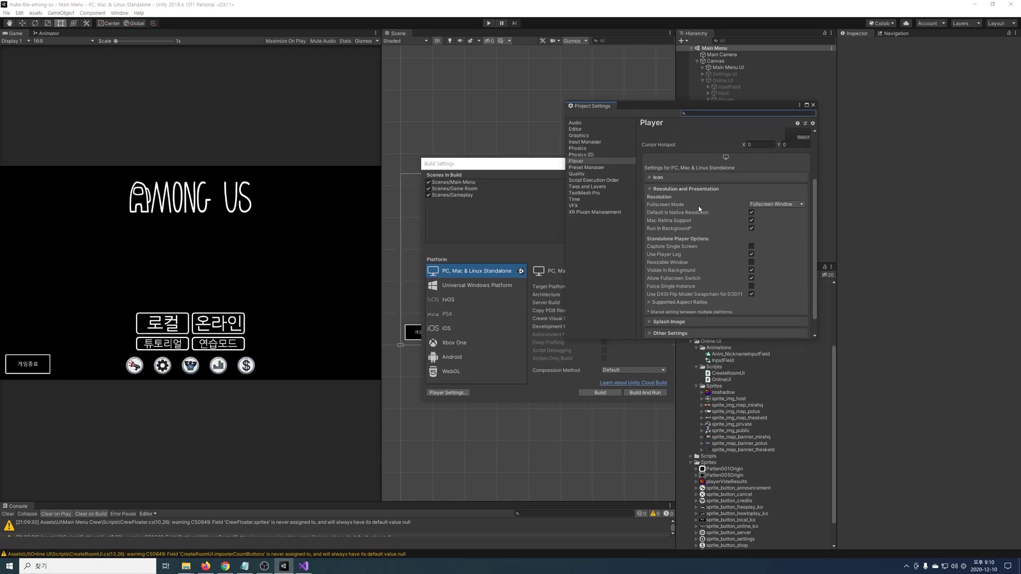
left_click(759, 207)
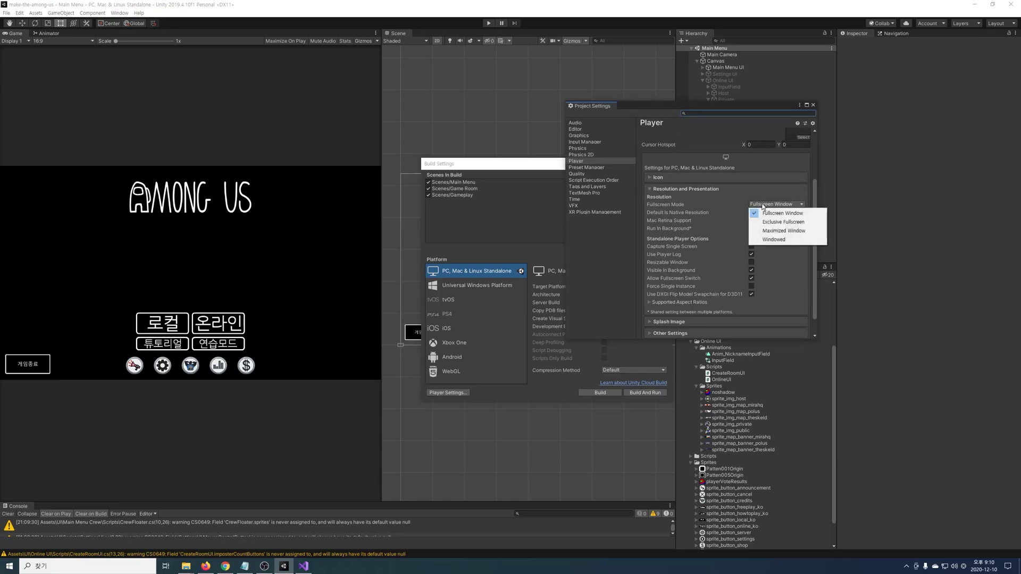
left_click(786, 239)
left_click(786, 221)
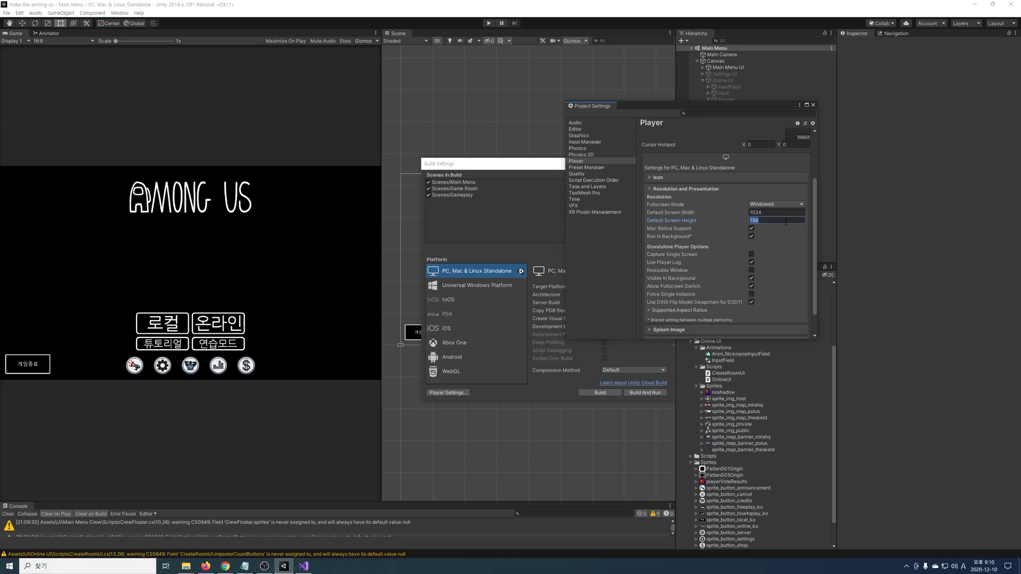
left_click(813, 104)
Build the game into a new folder named Build inside the make-the-among-us project folder
left_click(598, 392)
key("ctrl+shift+n")
type("Build")
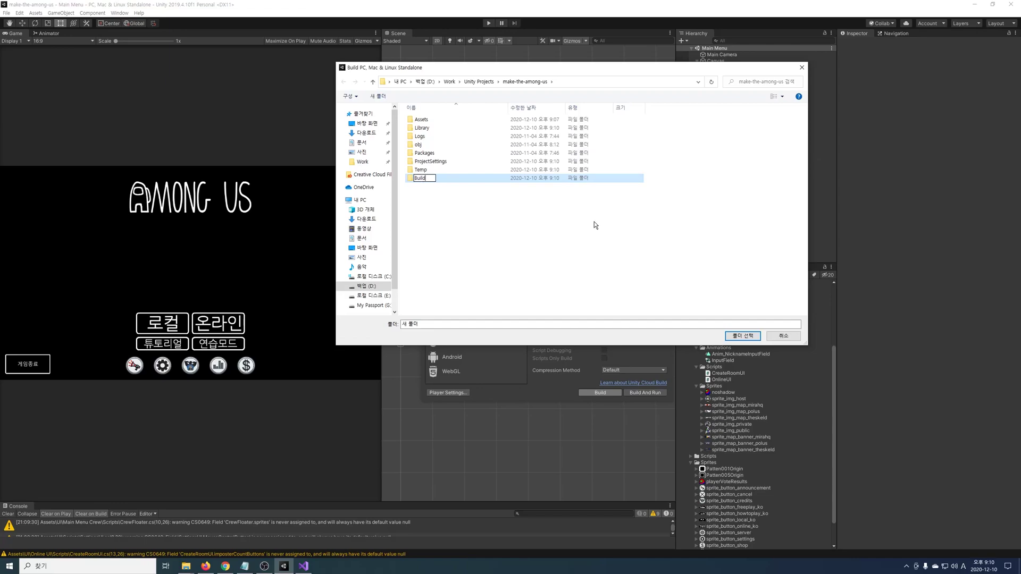
key("Return")
left_click(743, 336)
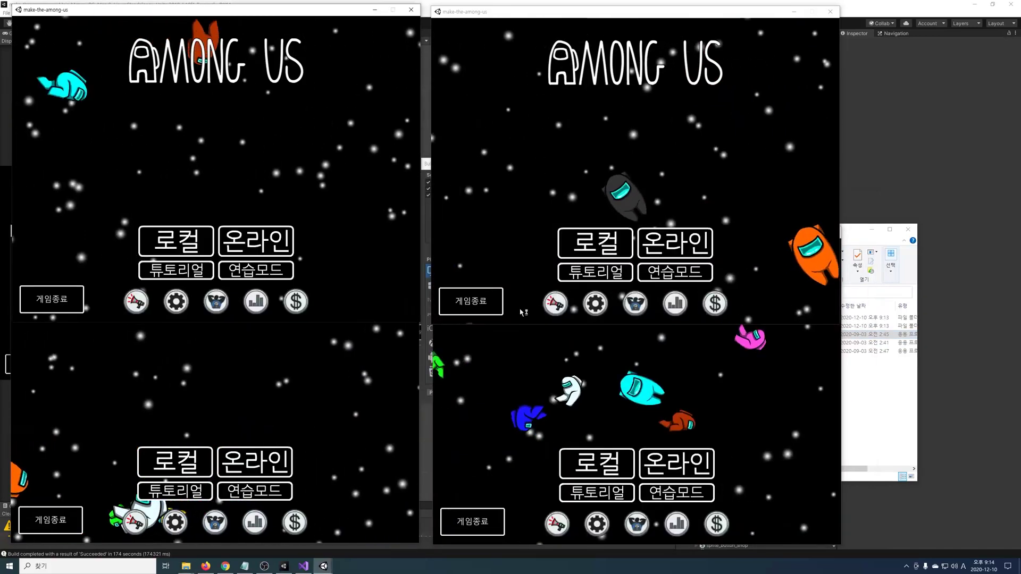
In the first game window, go online with the nickname 베르 and host a new room with the default room options
left_click(255, 241)
left_click(217, 62)
type("베르1")
left_click(231, 153)
left_click(563, 363)
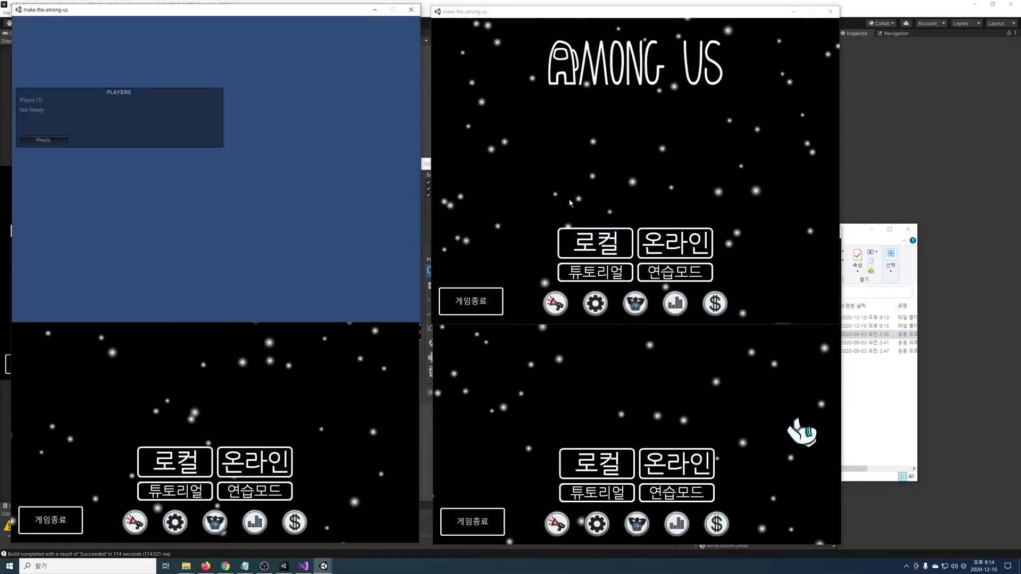
In the second game window, go online with the nickname 베르2 and enter the private room
left_click(682, 252)
left_click(635, 62)
type("베르2")
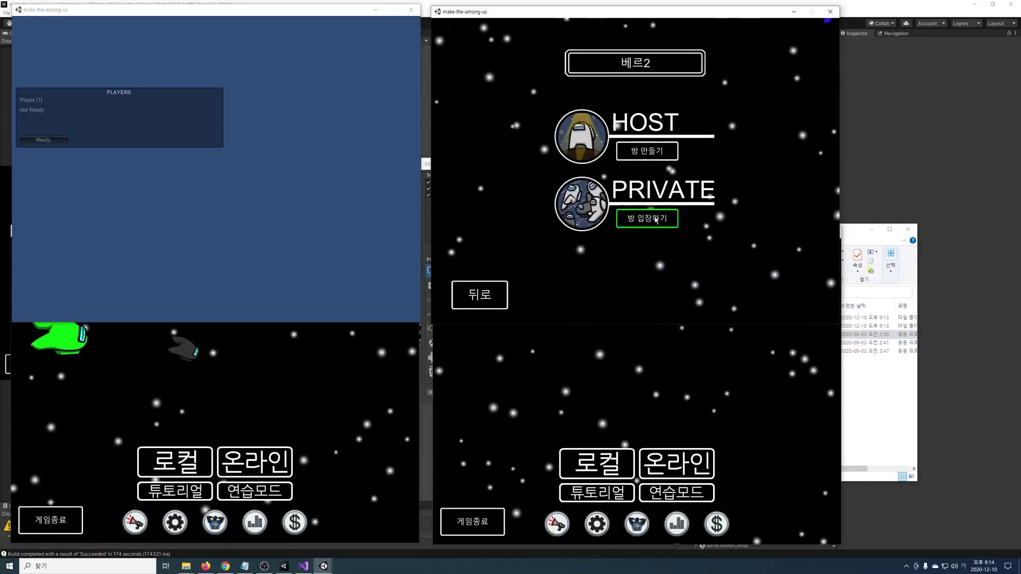
left_click(654, 219)
In the third game window, go online with the nickname 베르3 and enter the private room
left_click(255, 462)
left_click(234, 281)
type("베르3")
left_click(227, 437)
In the fourth game window, go online with the nickname 베르4 and enter the private room
left_click(676, 463)
type("베르4")
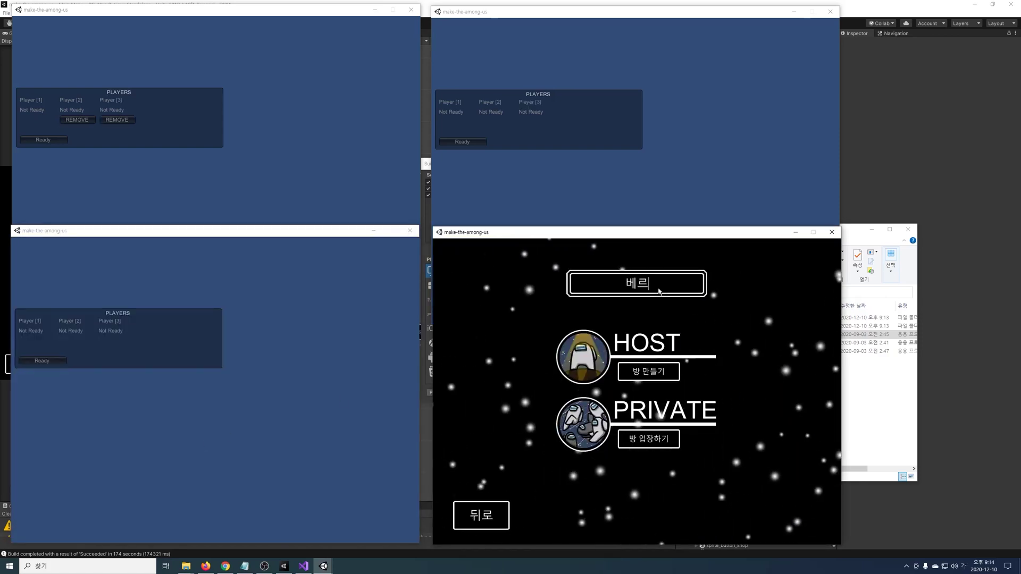
left_click(649, 438)
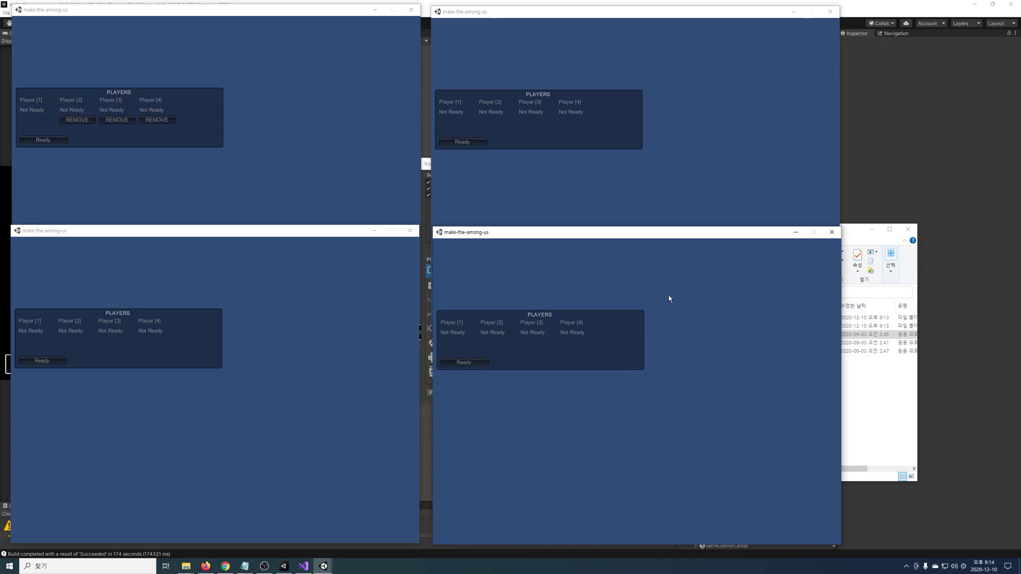
Set all four players to ready to start the gameplay scene, and return everyone to the room from the host window
left_click(43, 139)
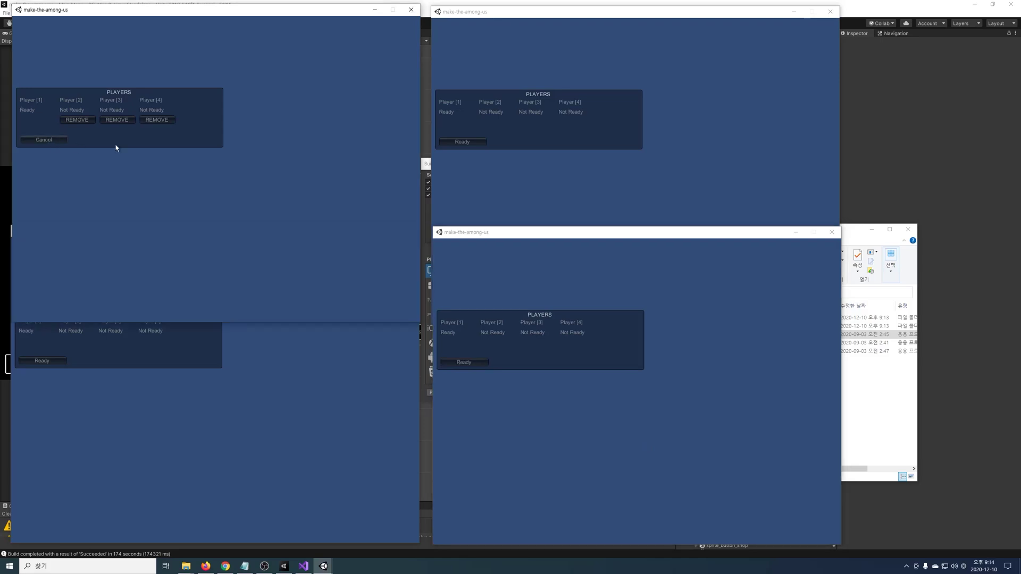
left_click(462, 141)
left_click(38, 361)
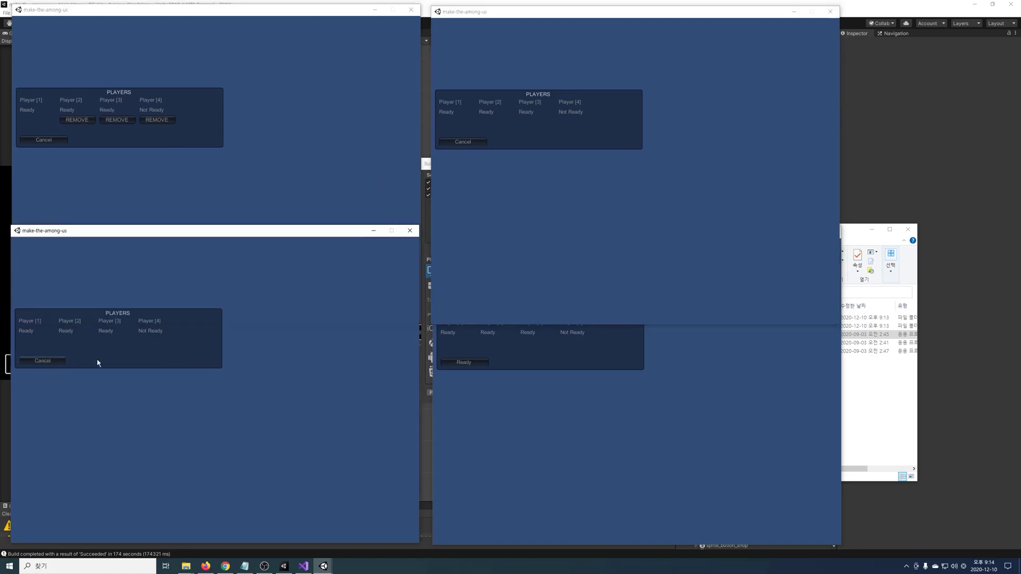
left_click(481, 364)
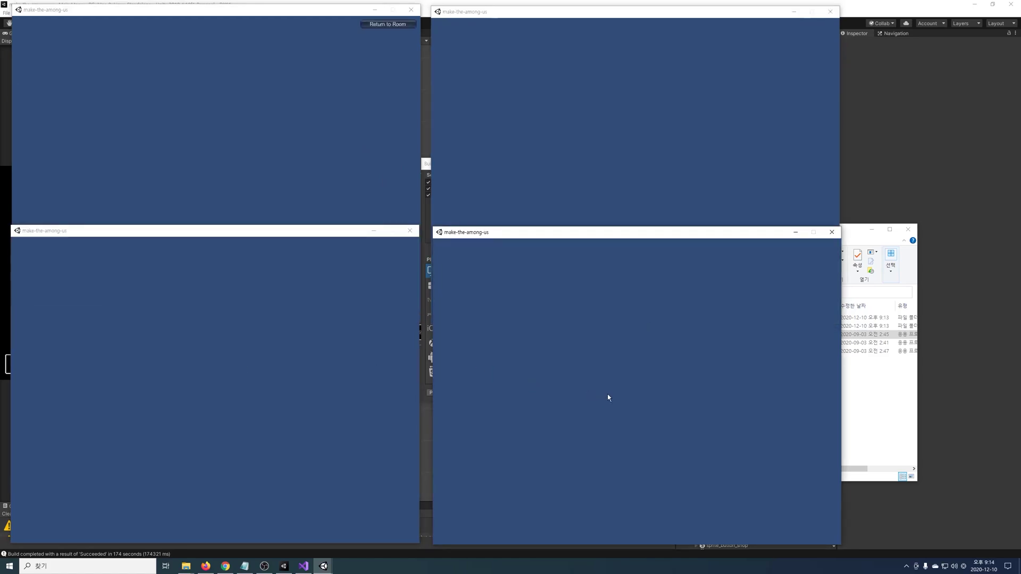
left_click(388, 24)
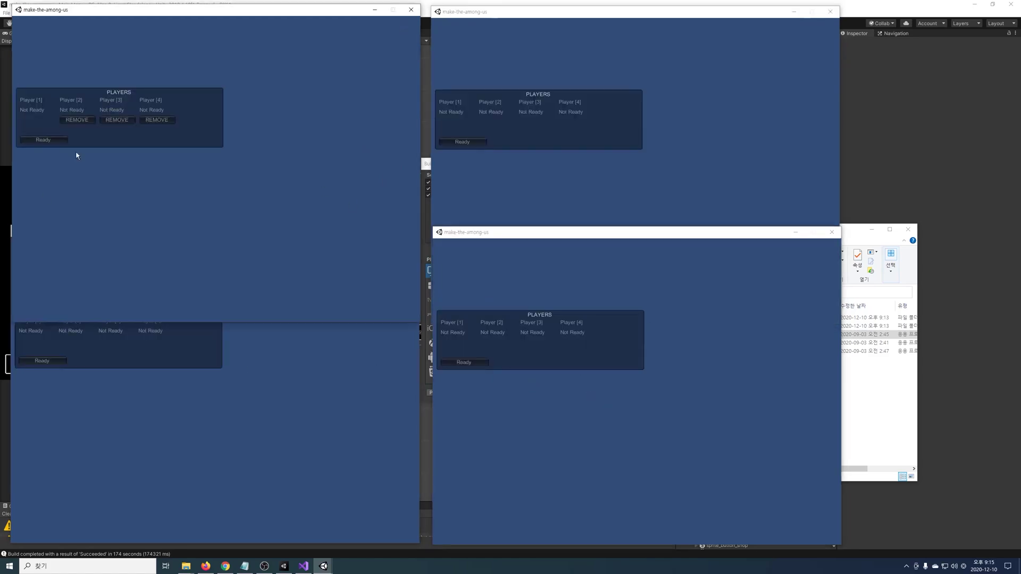
Close the four game test windows and the build folder window to return to the Unity editor
left_click(91, 121)
left_click(91, 121)
left_click(91, 121)
left_click(411, 9)
left_click(409, 231)
left_click(831, 232)
left_click(830, 11)
left_click(907, 229)
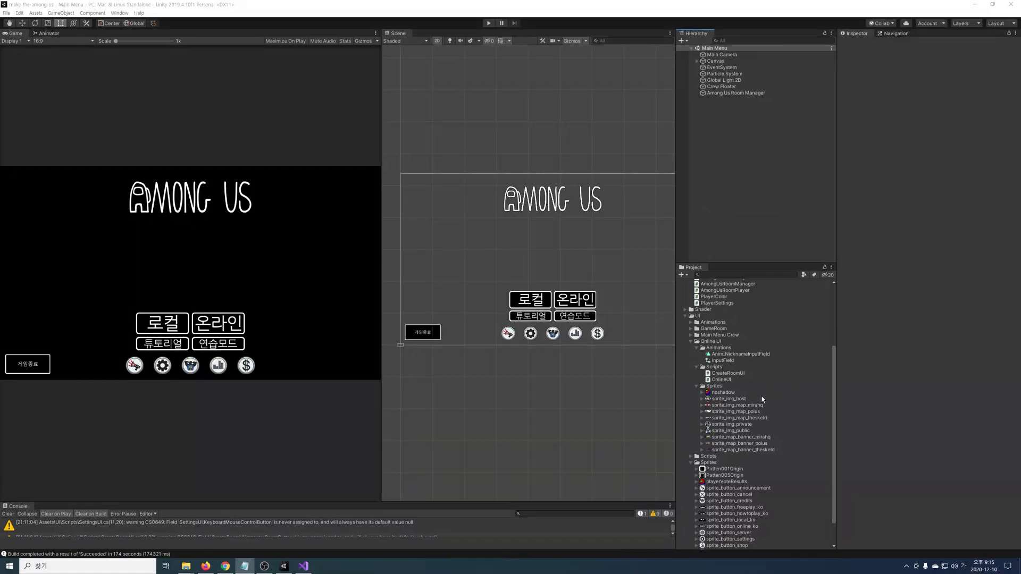
Open the Game Room scene from the project's Scenes folder
left_click(685, 316)
double_click(706, 347)
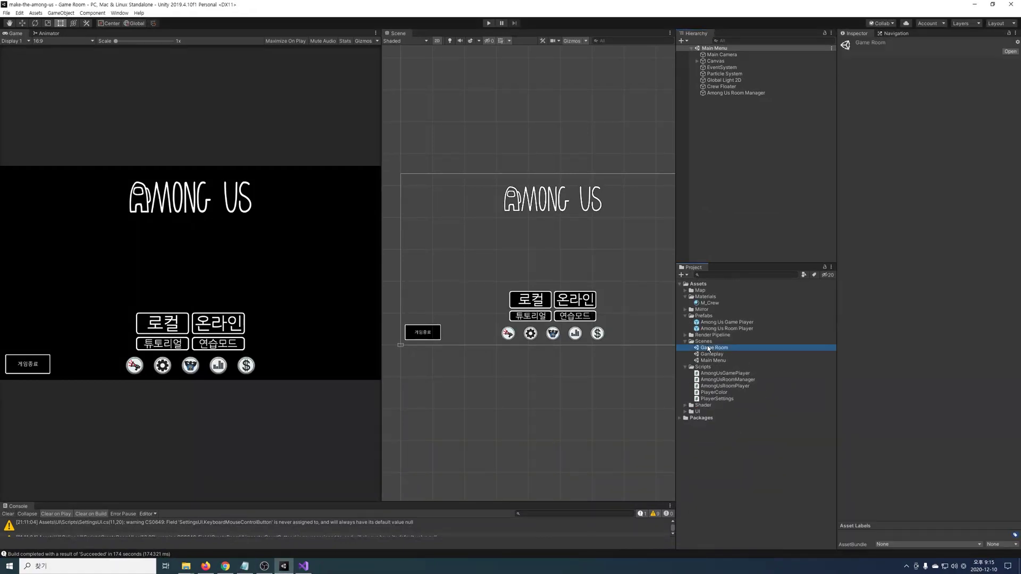
left_click(749, 117)
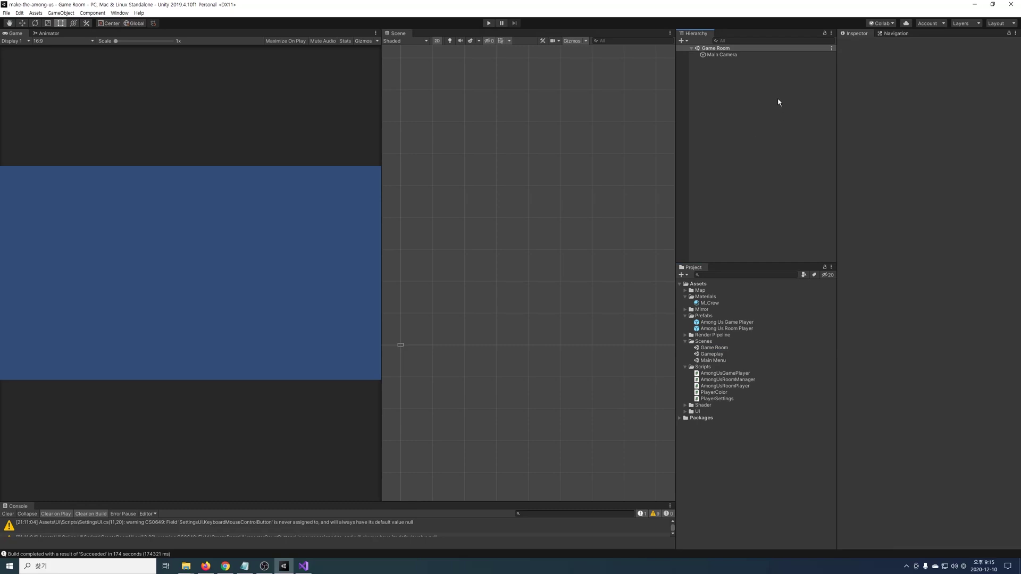
Set the Main Camera's background type to Solid Color and its background colour to black
left_click(749, 54)
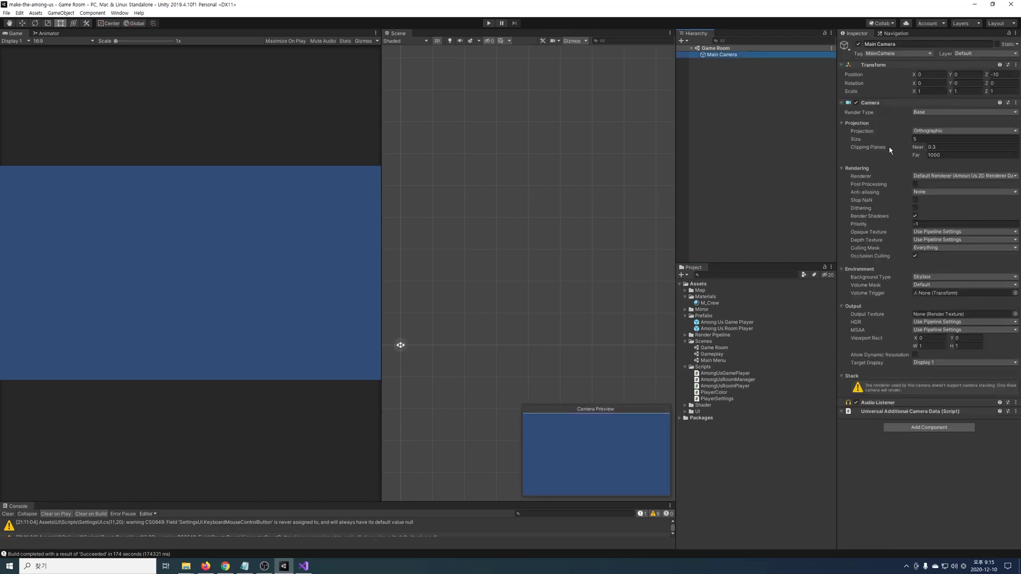
left_click(944, 278)
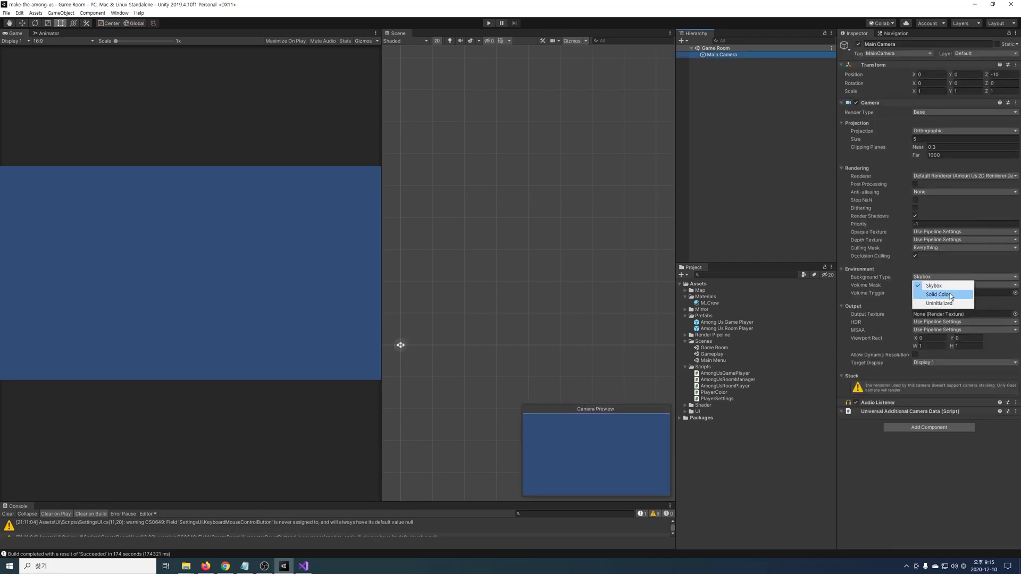
left_click(952, 295)
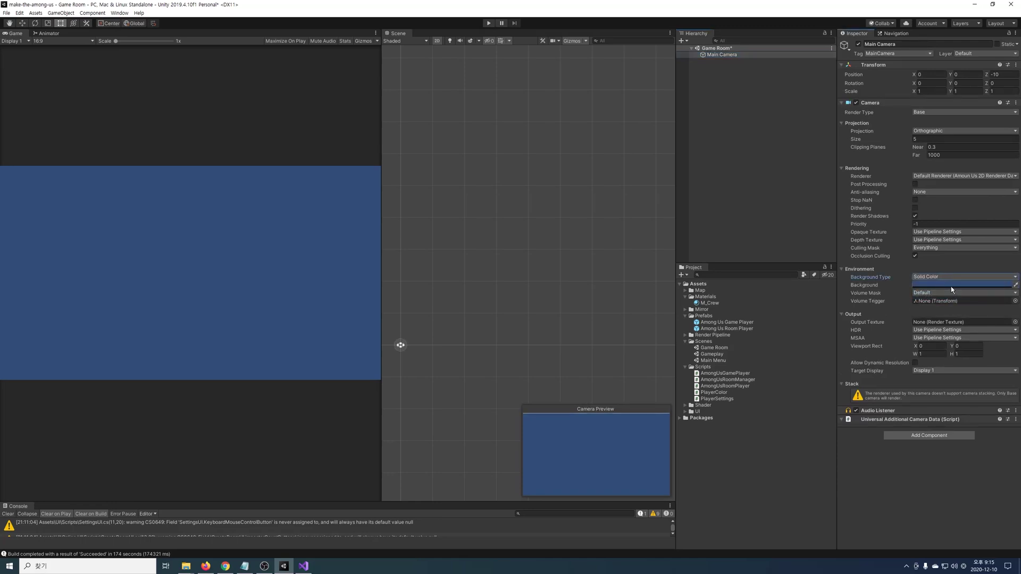
left_click(953, 286)
left_click_drag(793, 288, 752, 133)
left_click(834, 223)
Add sprite_ship from the Map/Common folder to the Game Room scene at the origin
left_click(686, 290)
left_click(692, 297)
double_click(729, 62)
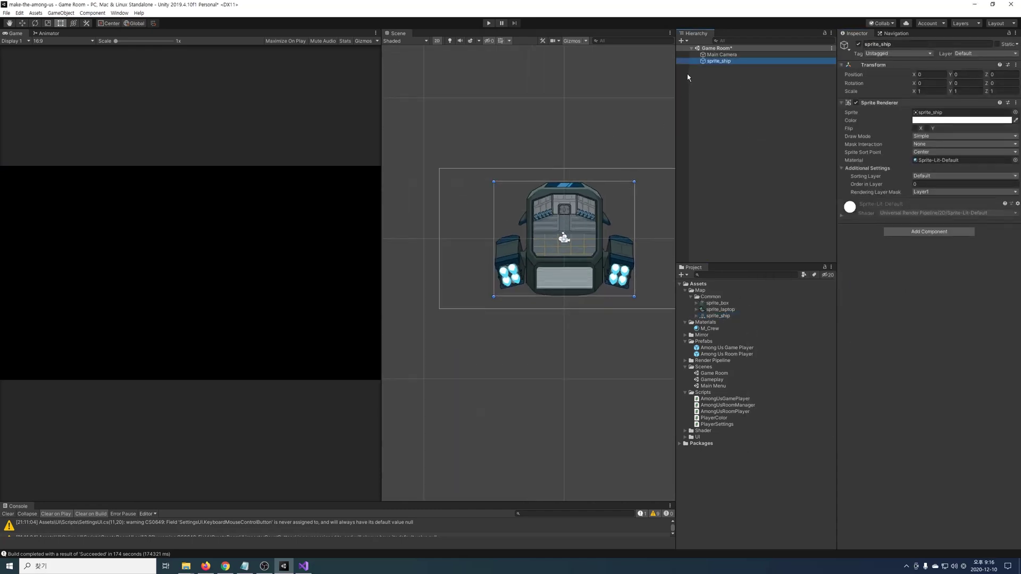
left_click(712, 54)
left_click(714, 60)
scroll(670, 212, "down", 3)
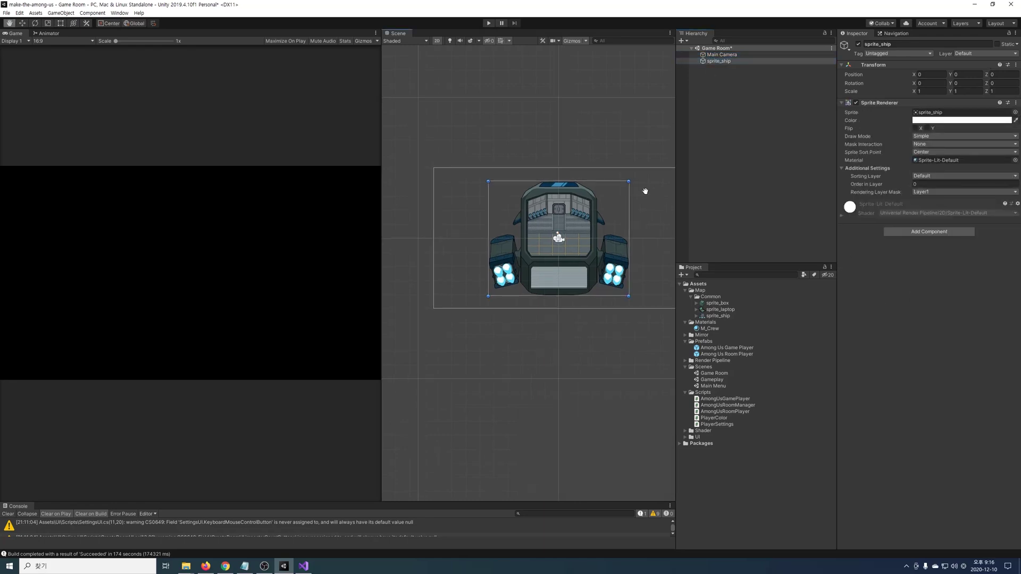
left_click(775, 99)
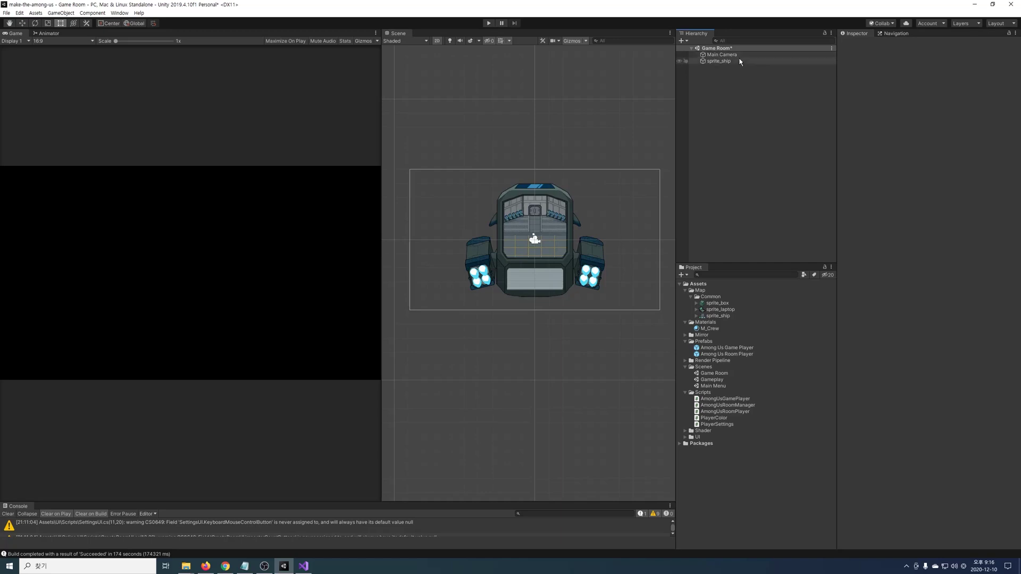
Add a Global Light 2D to the scene to light the ship
right_click(728, 79)
mouse_move(766, 191)
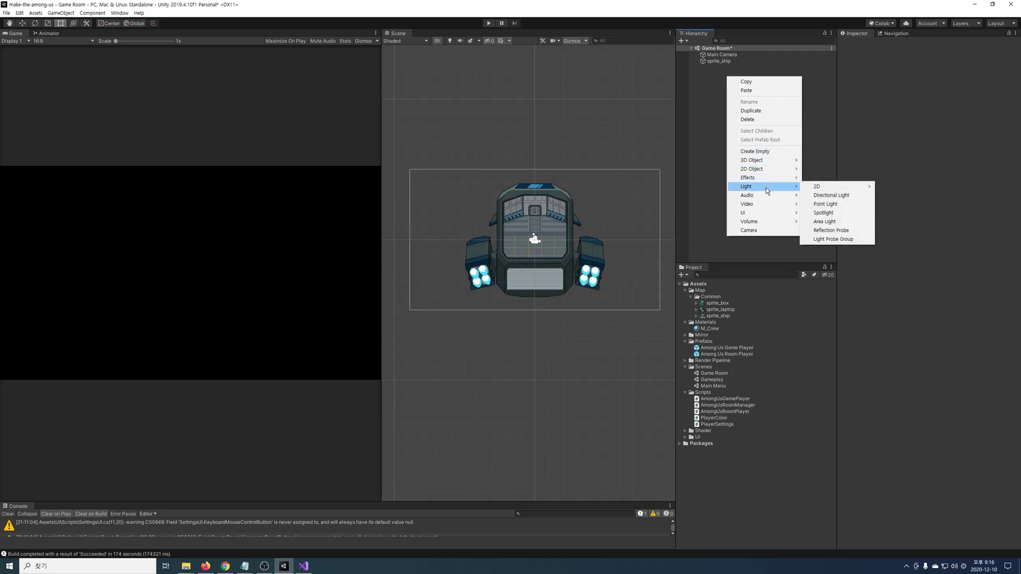
mouse_move(848, 187)
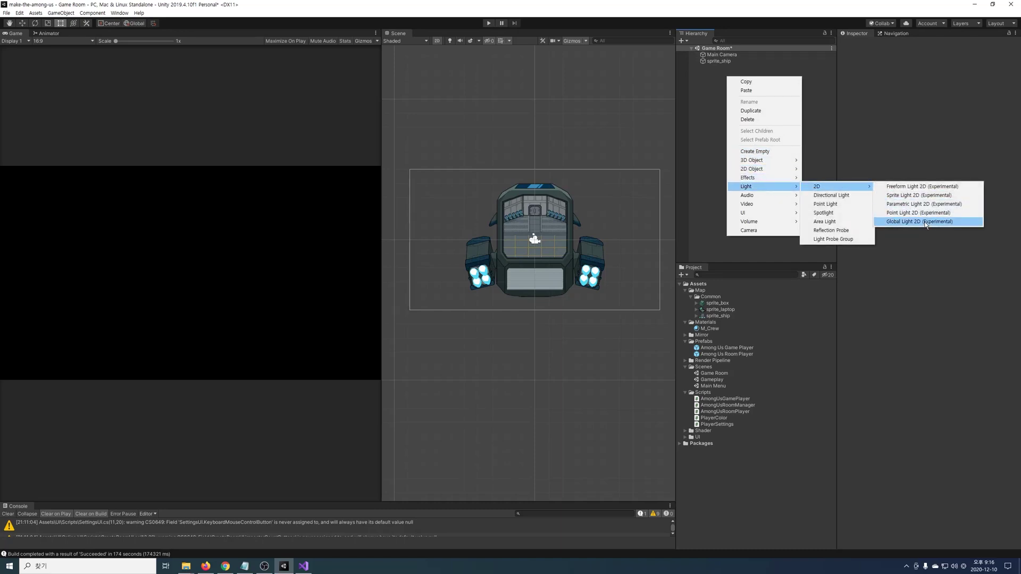
left_click(926, 223)
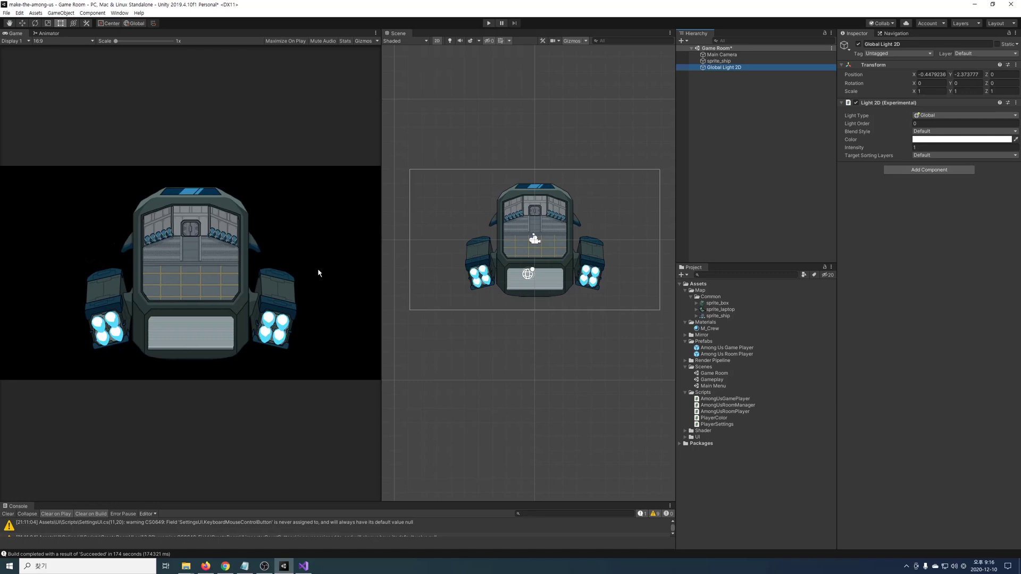
Set the Order in Layer of sprite_ship to -32768
left_click(718, 61)
left_click(910, 185)
left_click(937, 184)
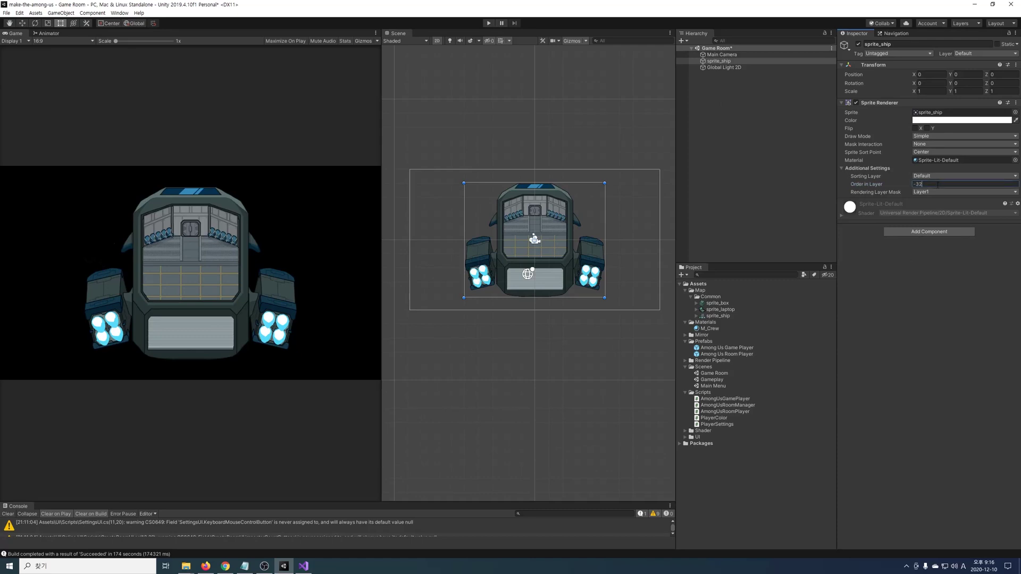
type("-32768")
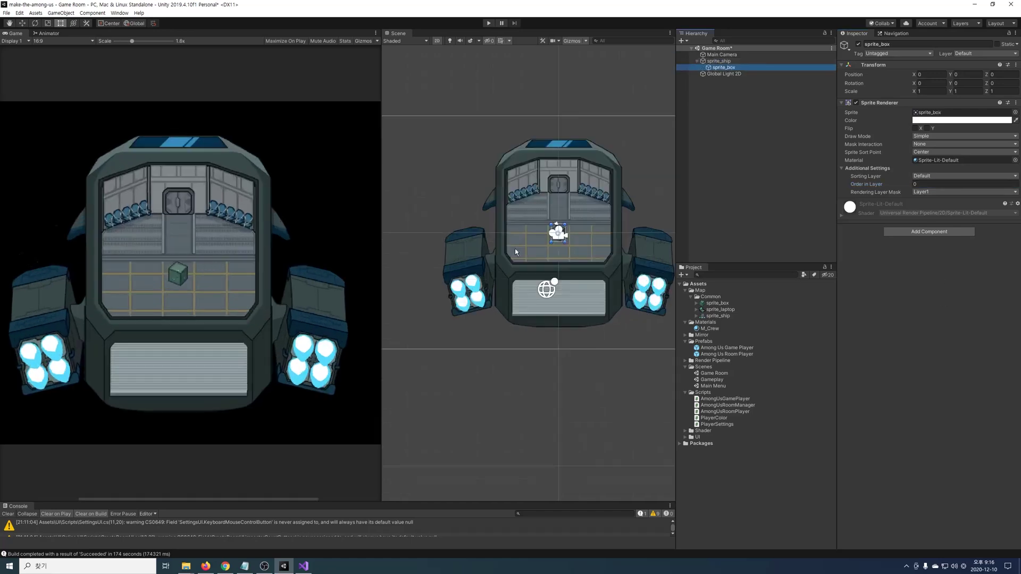
Place the box with the laptop on top near the ship's door, and two larger boxes on the tiled floor, one with scale X -1.5
scroll(515, 248, "up", 5)
left_click_drag(548, 248, 505, 173)
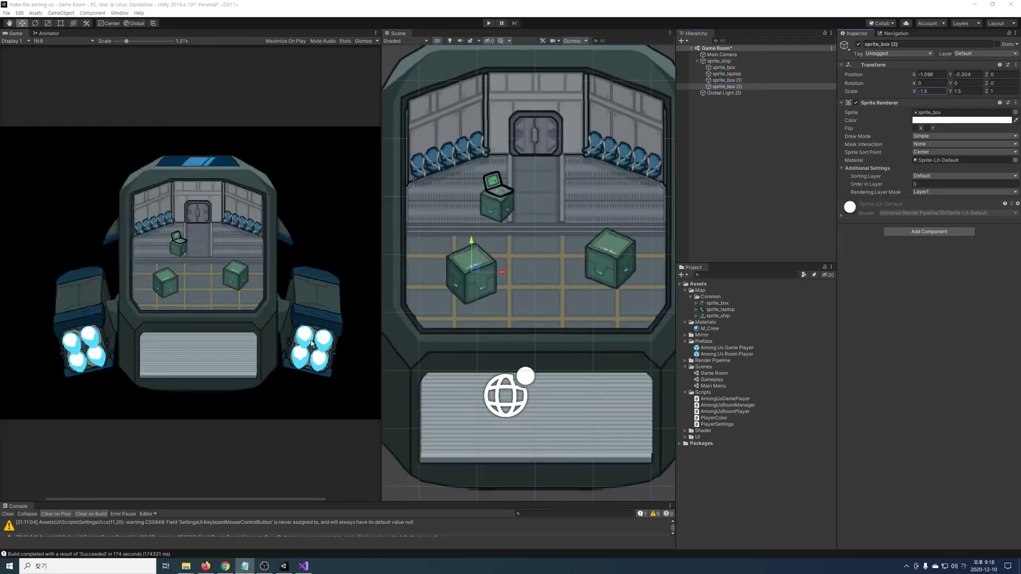
scroll(311, 343, "down", 3)
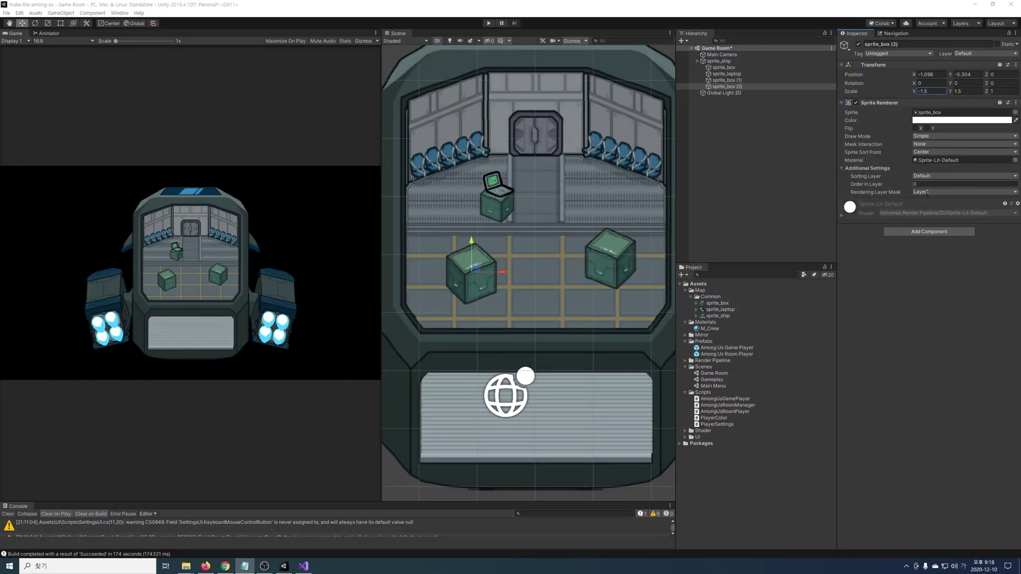
Create a UI Canvas in the scene and set its UI Scale Mode to Scale With Screen Size
right_click(725, 124)
mouse_move(772, 264)
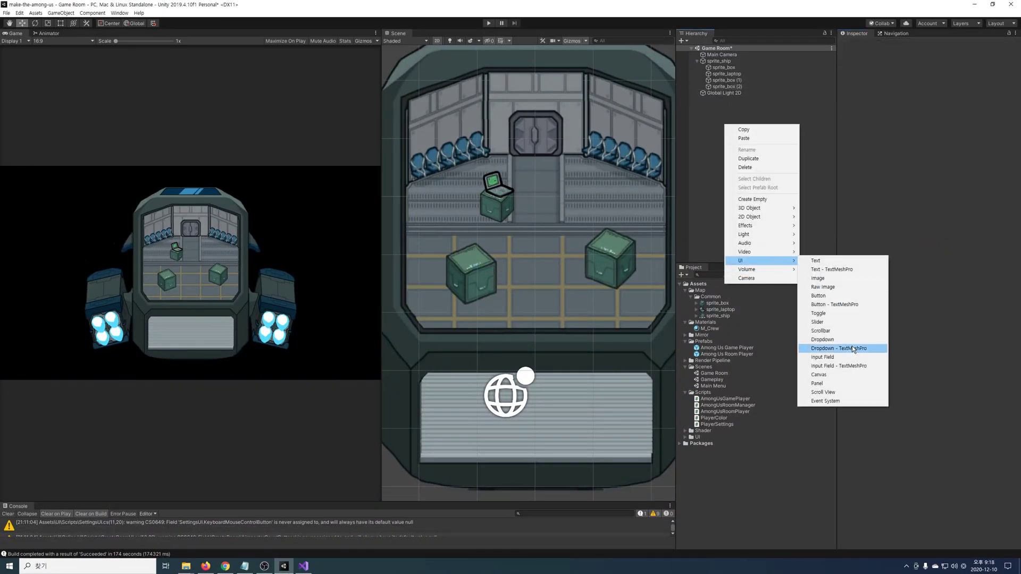
left_click(843, 374)
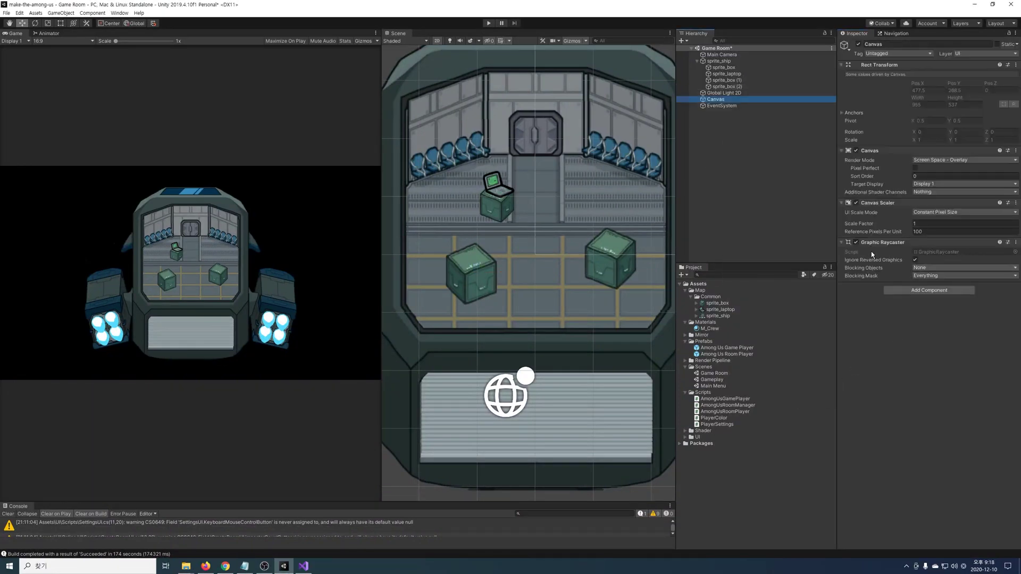
left_click(932, 213)
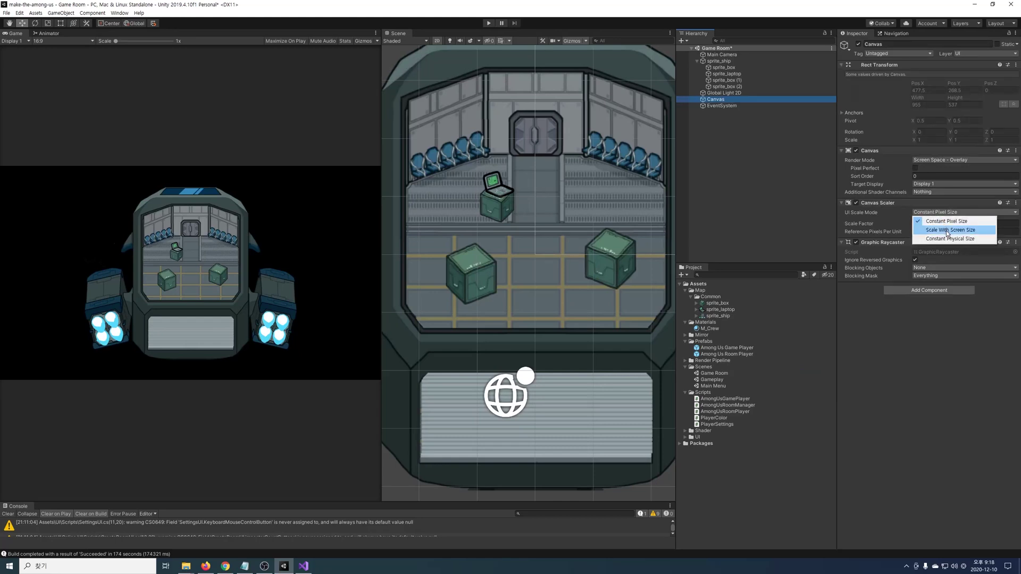
left_click(946, 231)
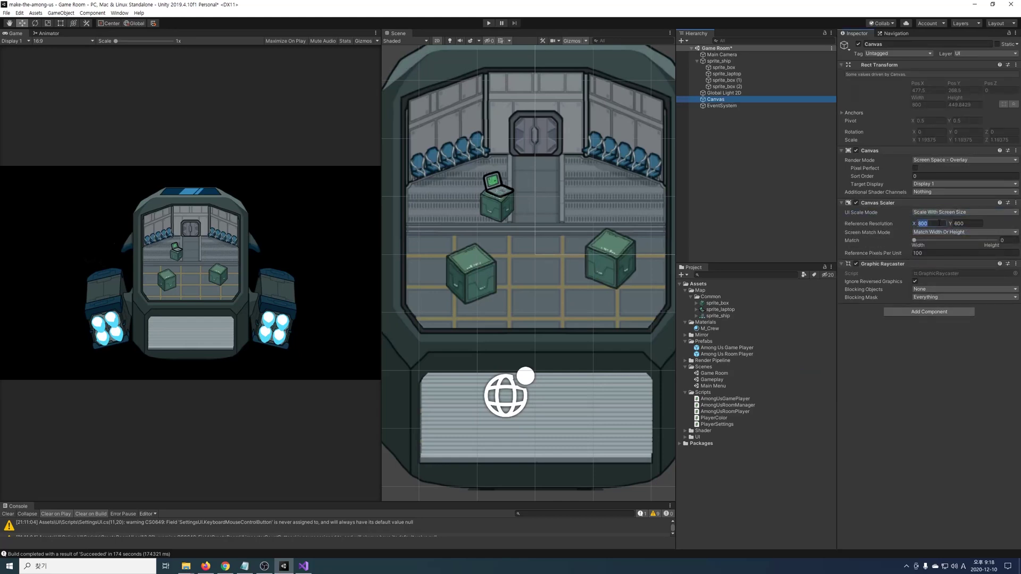
Set the Canvas Scaler's reference resolution to 1024 x 768 and its width-height match to 1
type("1024")
key("Tab")
type("768")
left_click(957, 232)
left_click(958, 243)
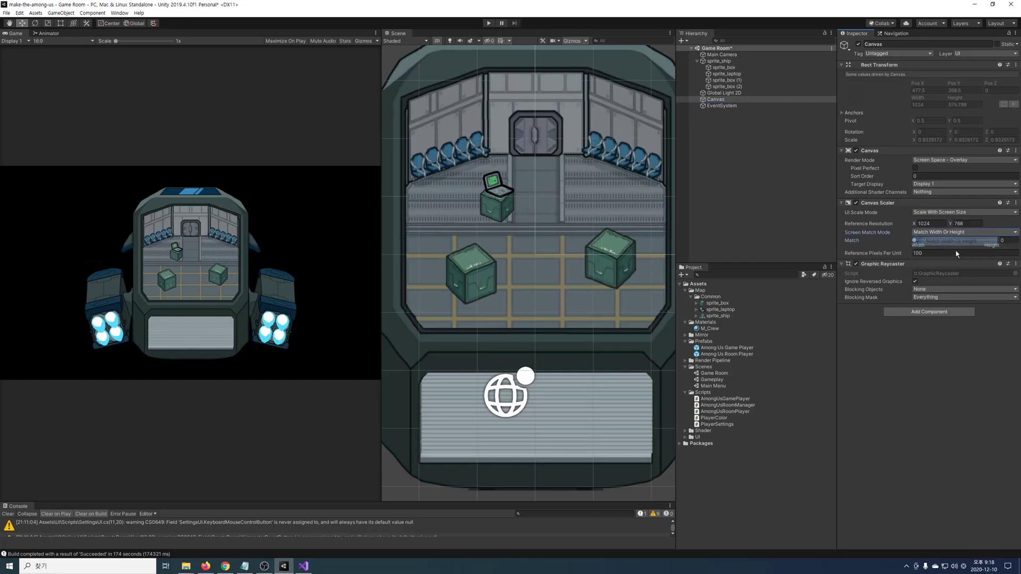
left_click_drag(915, 241, 996, 240)
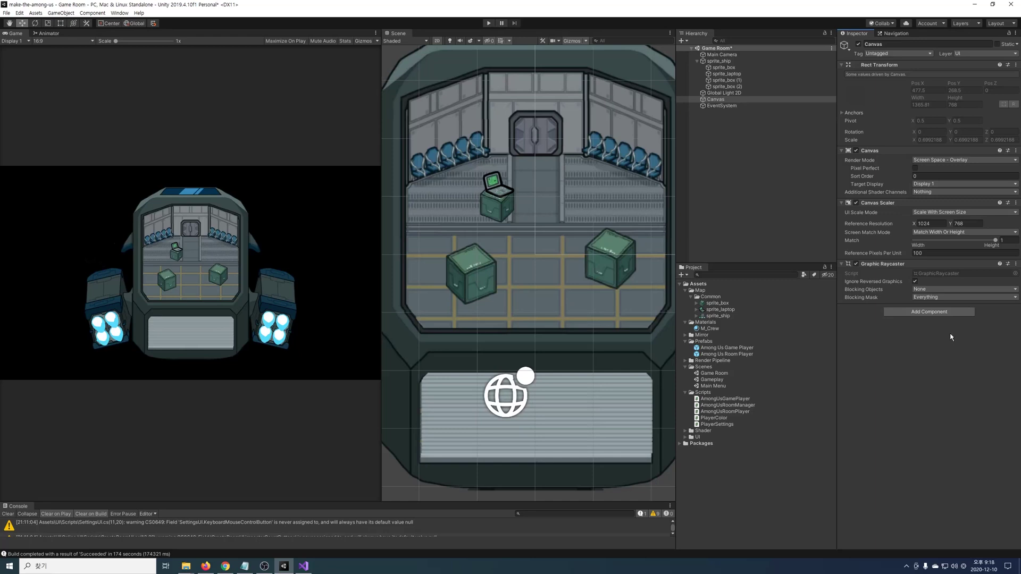
Add a Text object to the Canvas and anchor it to the left edge with vertical stretch
right_click(707, 99)
left_click(835, 212)
left_click(855, 87)
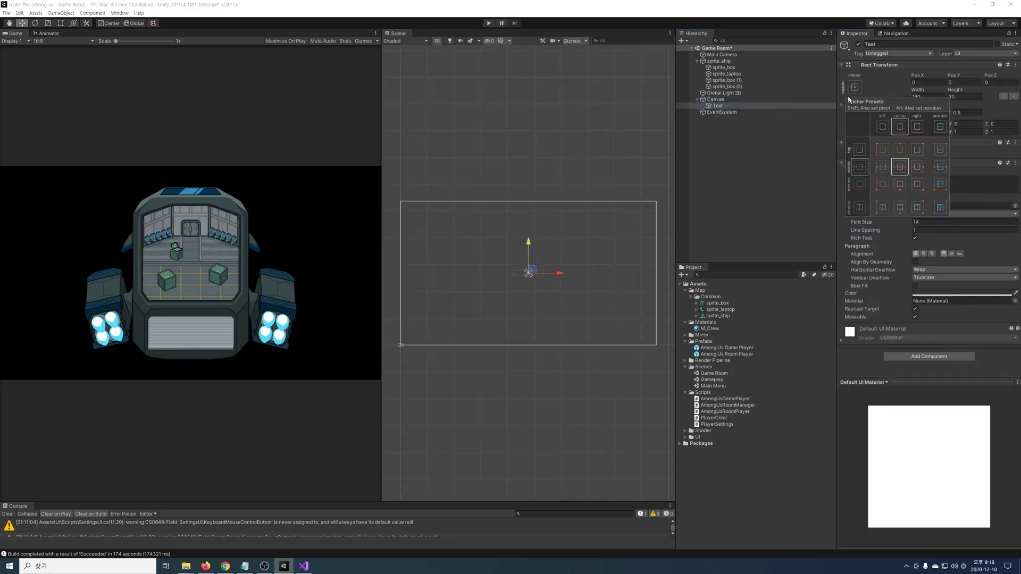
left_click(880, 232, "shift")
Offset the text by 30 from the left, top and bottom, and make it read 커스텀 설정 in white at font size 32
left_click(928, 83)
type("30")
left_click(963, 82)
type("30")
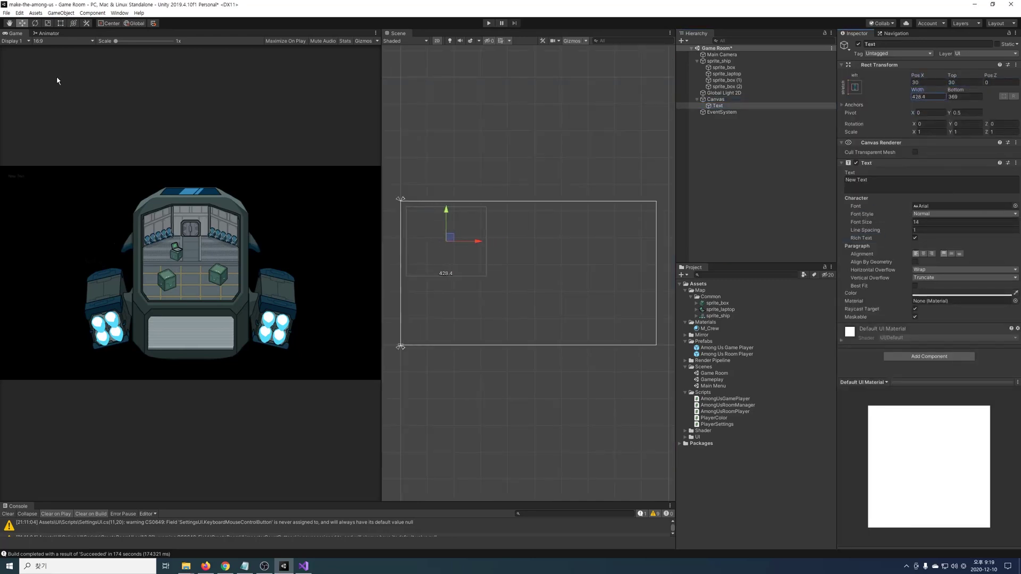
left_click(920, 222)
type("32")
left_click(732, 104)
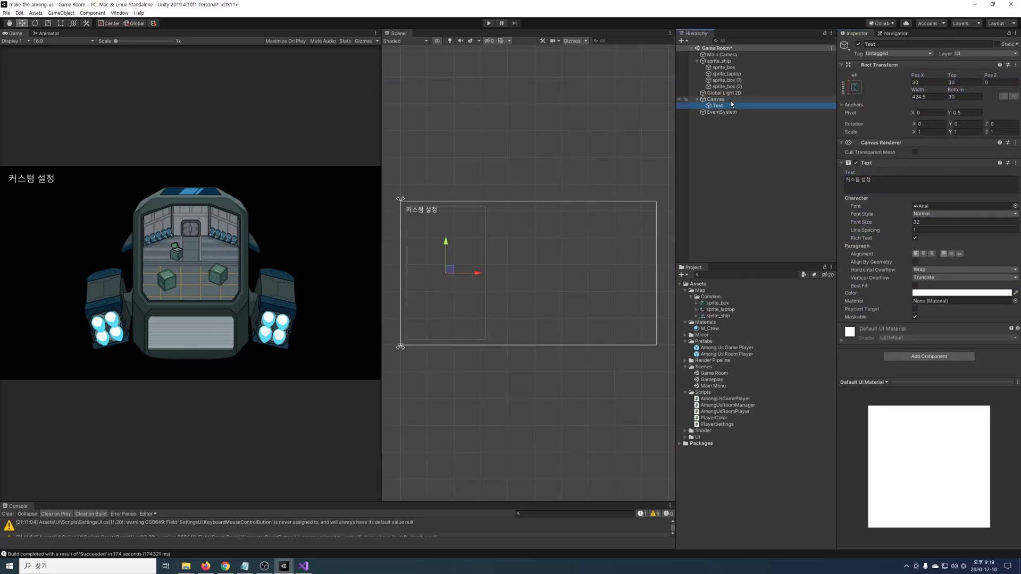
Add a Start Button with the START sprite and, below it, a bottom-anchored Player Count showing the crewmate image and 1/10
right_click(726, 98)
left_click(848, 270)
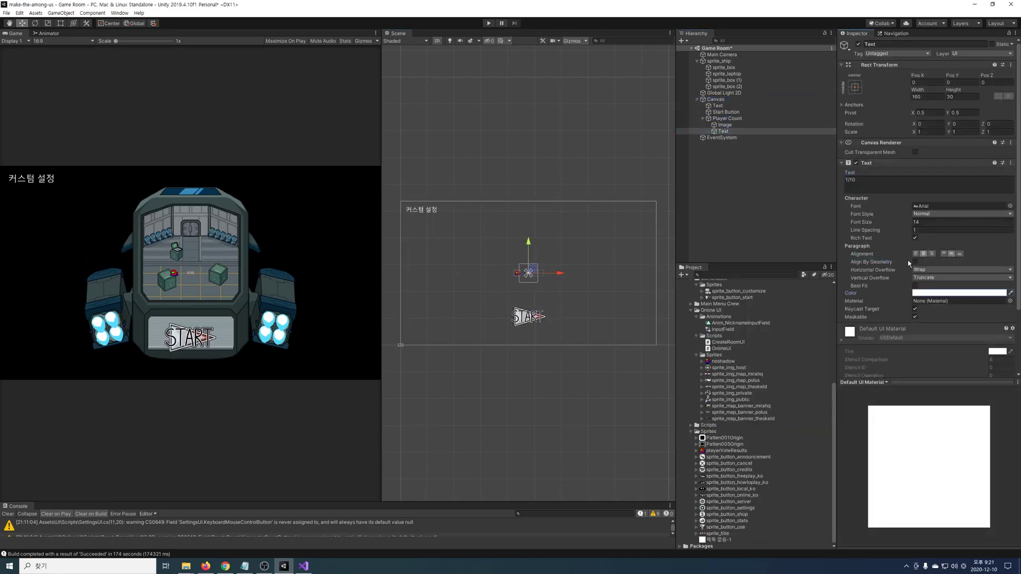
left_click(727, 118)
left_click(855, 87)
left_click(726, 111)
Add a Use Button in the Canvas's lower-right corner and a Setting Button with the sprite_button_settings image in its upper-right corner
right_click(697, 99)
left_click(827, 270)
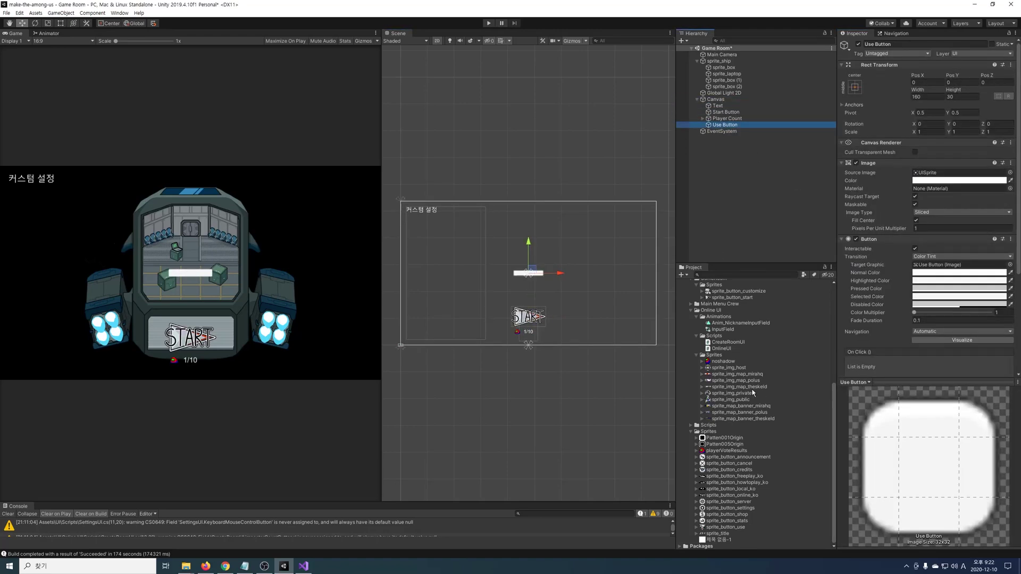
right_click(759, 99)
left_click_drag(528, 272, 651, 207)
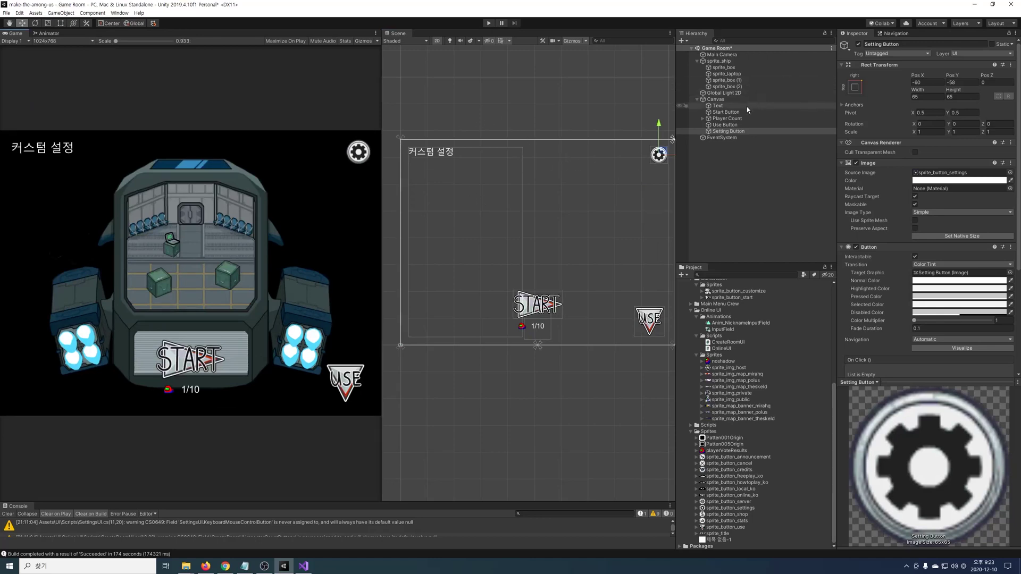
Reduce the width of the 커스텀 설정 text box
left_click(766, 174)
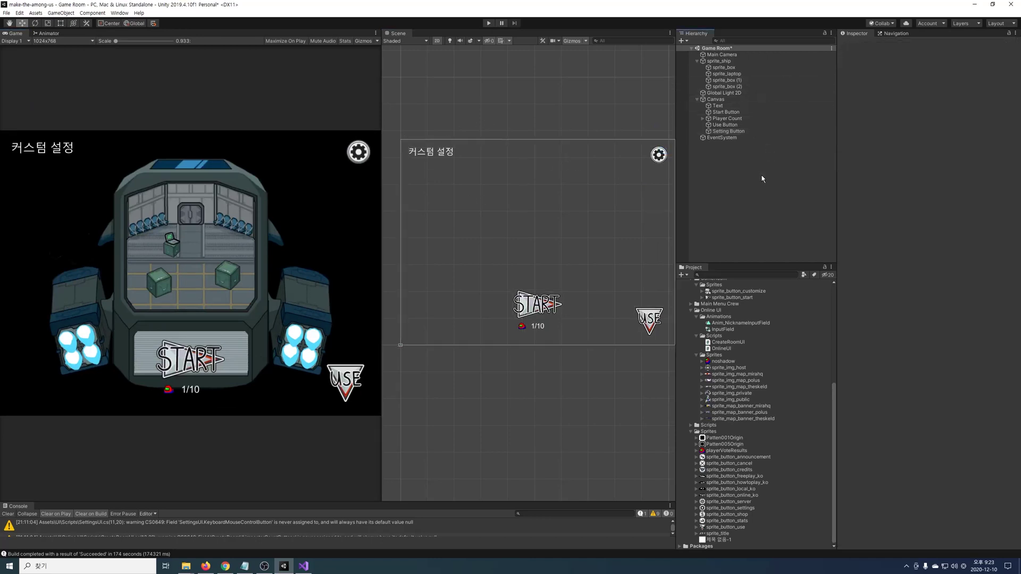
left_click(741, 107)
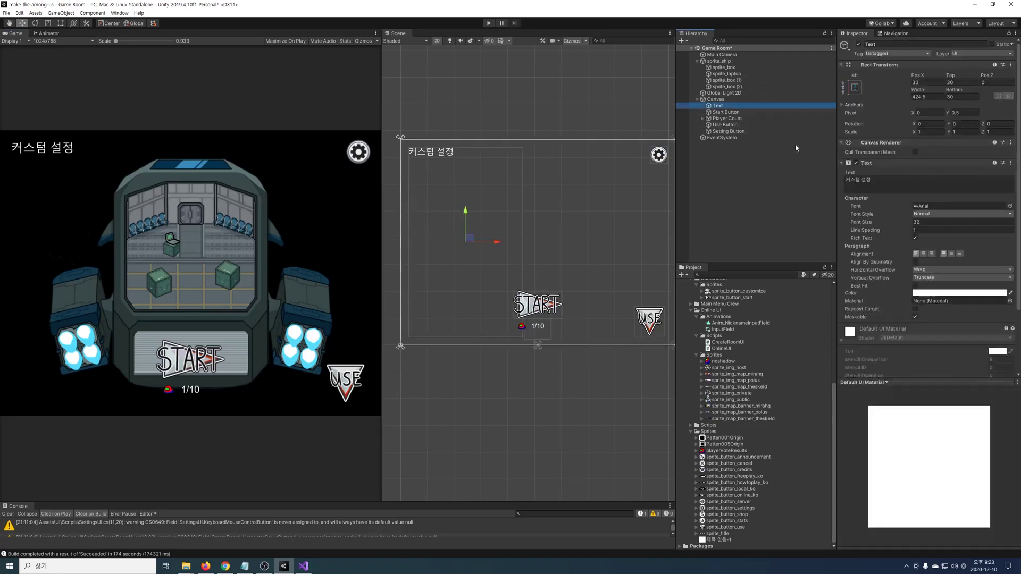
left_click_drag(922, 90, 365, 130)
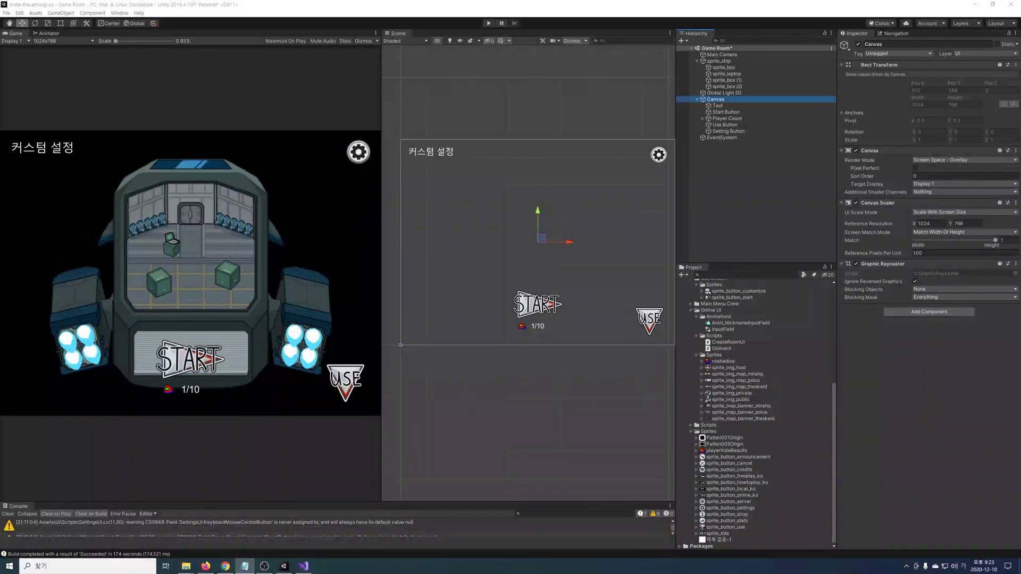
Create an empty child object named Setting UI under the Canvas
right_click(717, 99)
left_click(766, 171)
key("F2")
type("Setting UI")
key("Return")
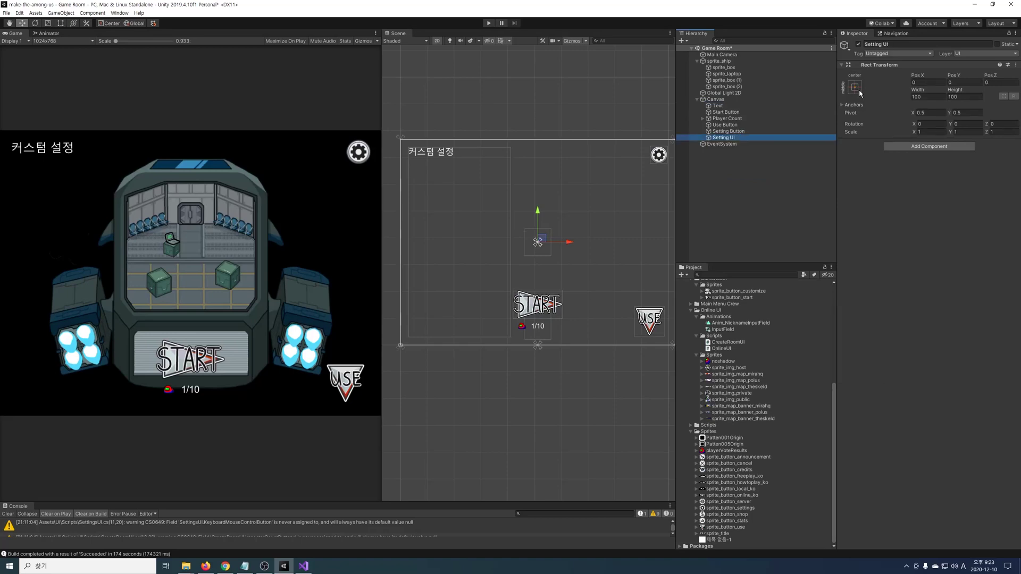
Stretch Setting UI over the whole Canvas with its left, top, right and bottom offsets set to 0
left_click(855, 87)
left_click(940, 208)
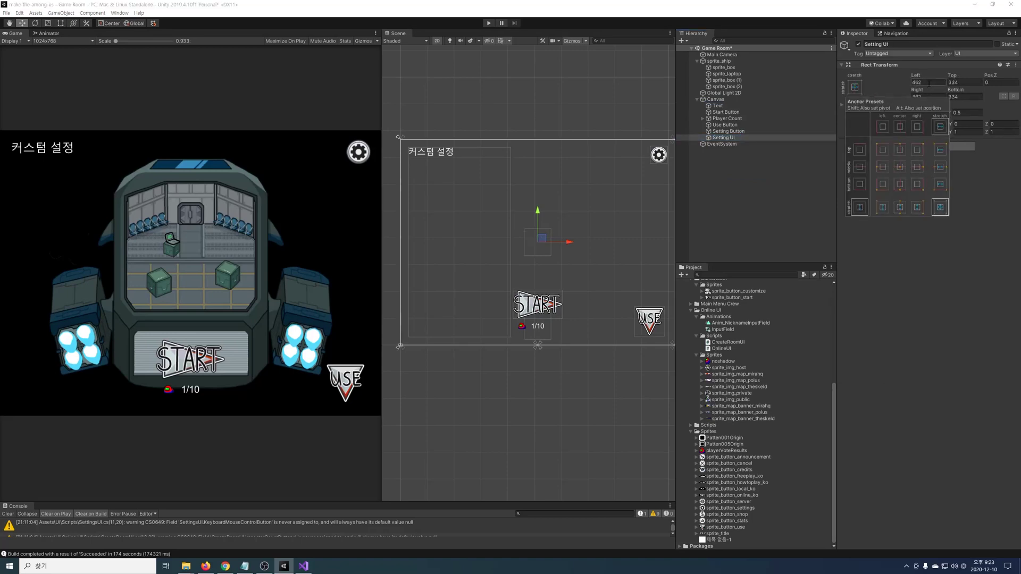
left_click(930, 84)
type("0")
key("Tab")
type("0")
key("Tab")
key("Tab")
type("0")
key("Tab")
type("0")
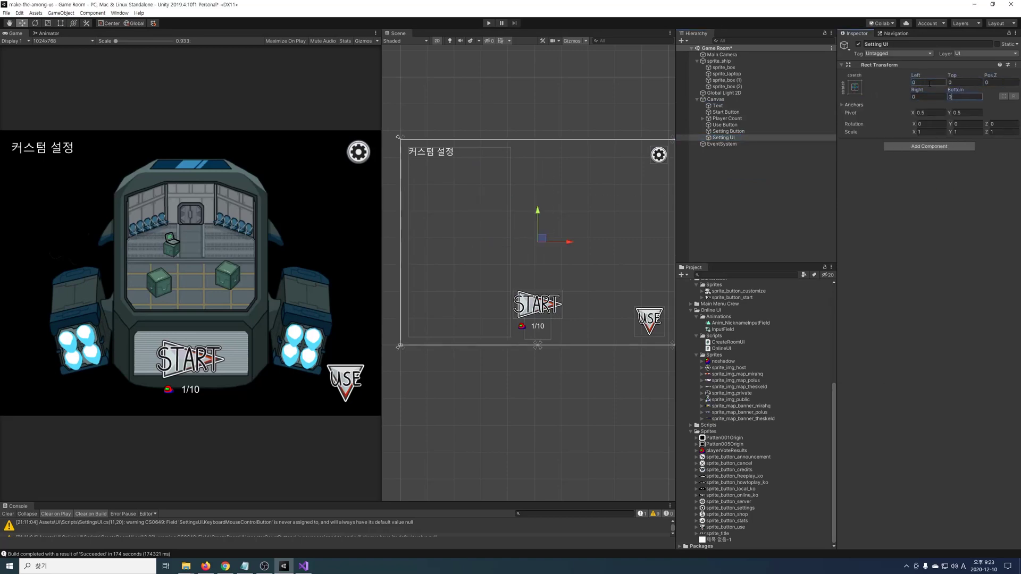
Add an Image named Background as a child of Setting UI
right_click(720, 138)
mouse_move(755, 238)
left_click(830, 292)
type("Background")
key("Return")
Stretch the Background image over all of Setting UI with its left, top, right and bottom offsets set to 0
left_click(855, 87)
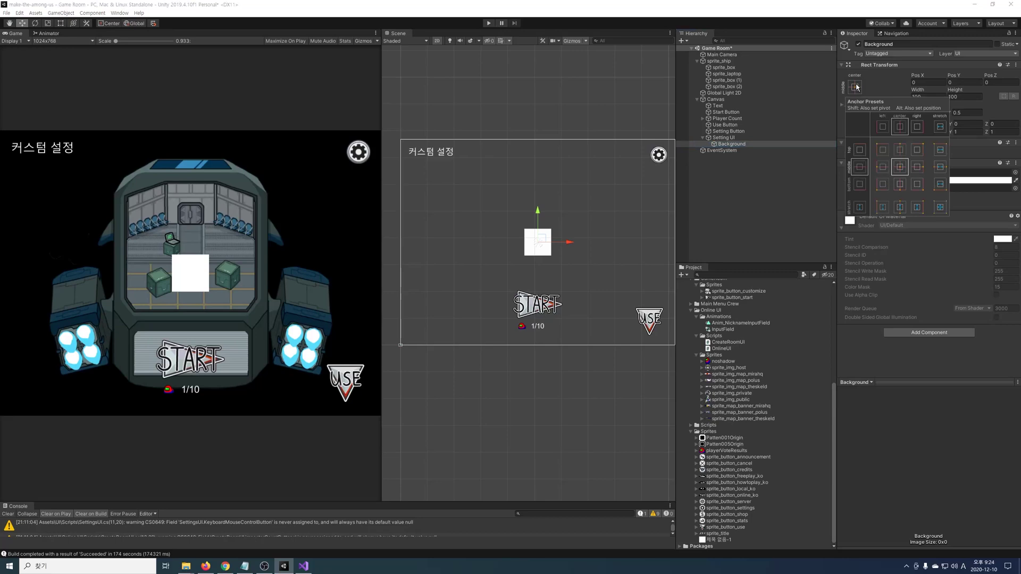
left_click(941, 210)
left_click(931, 85)
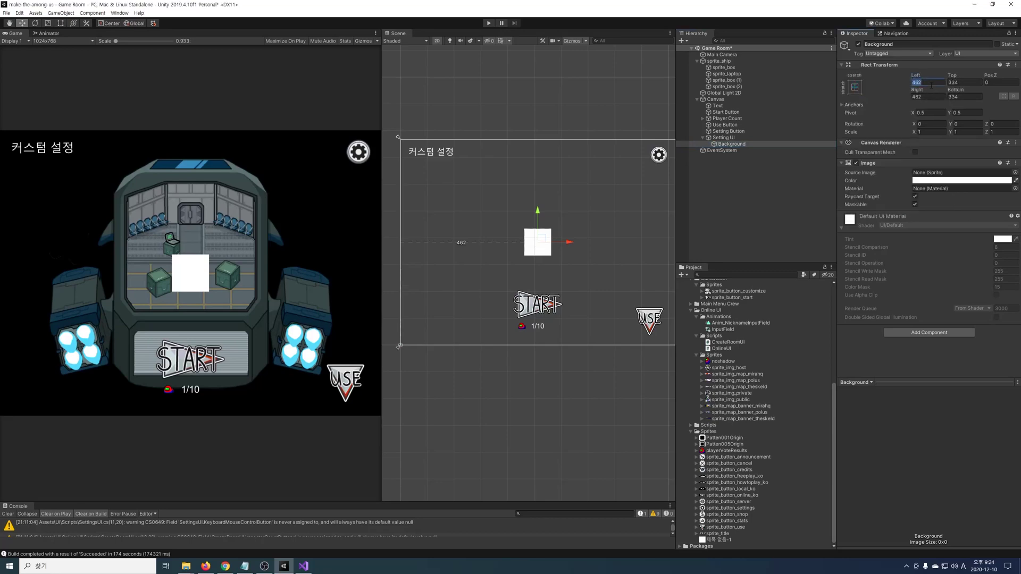
type("0")
key("Tab")
type("0")
key("Tab")
key("Tab")
type("0")
key("Tab")
type("0")
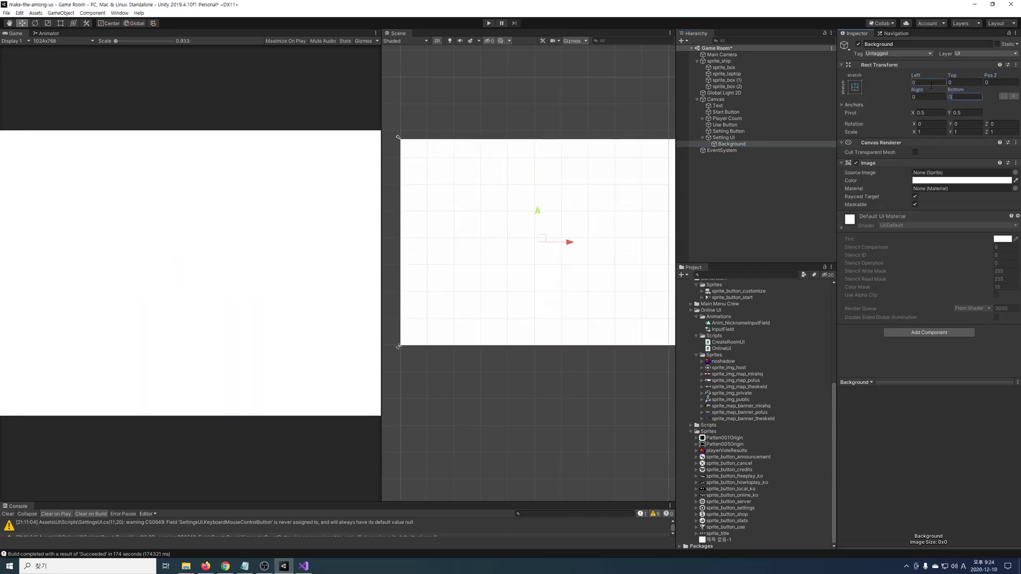
Make the Background image fully transparent by setting its colour's alpha to 0
left_click(930, 181)
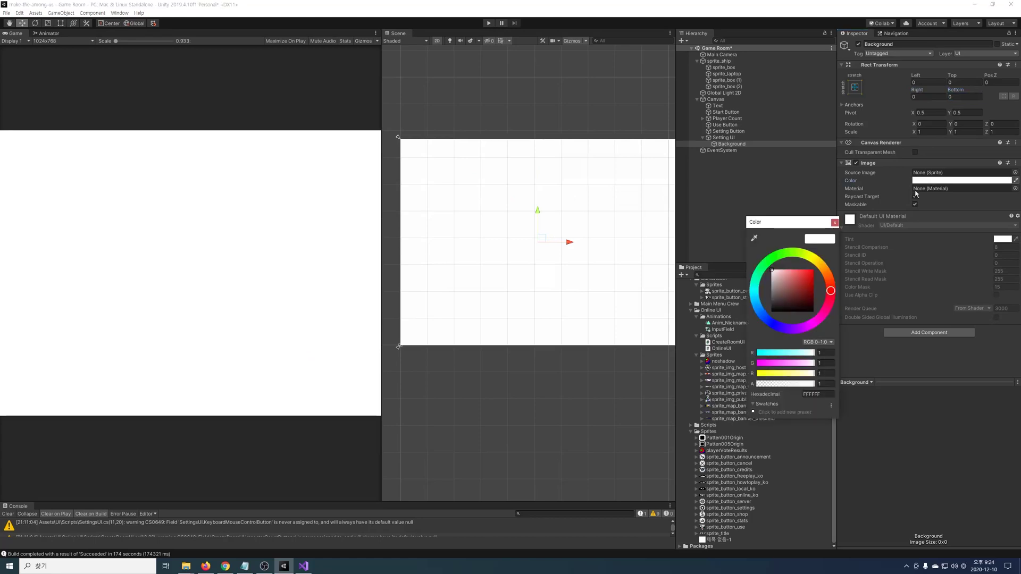
left_click_drag(812, 383, 729, 371)
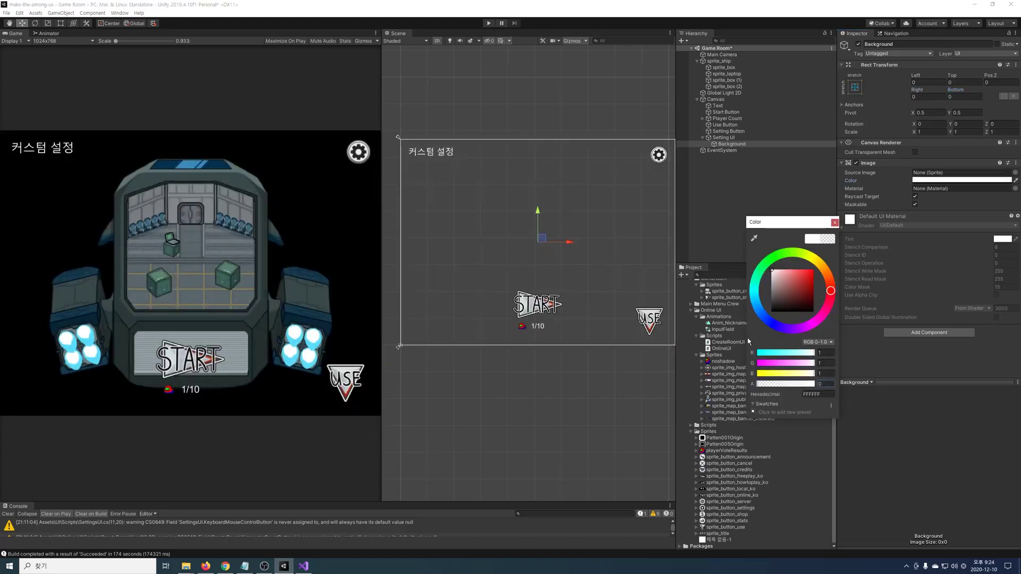
left_click(835, 223)
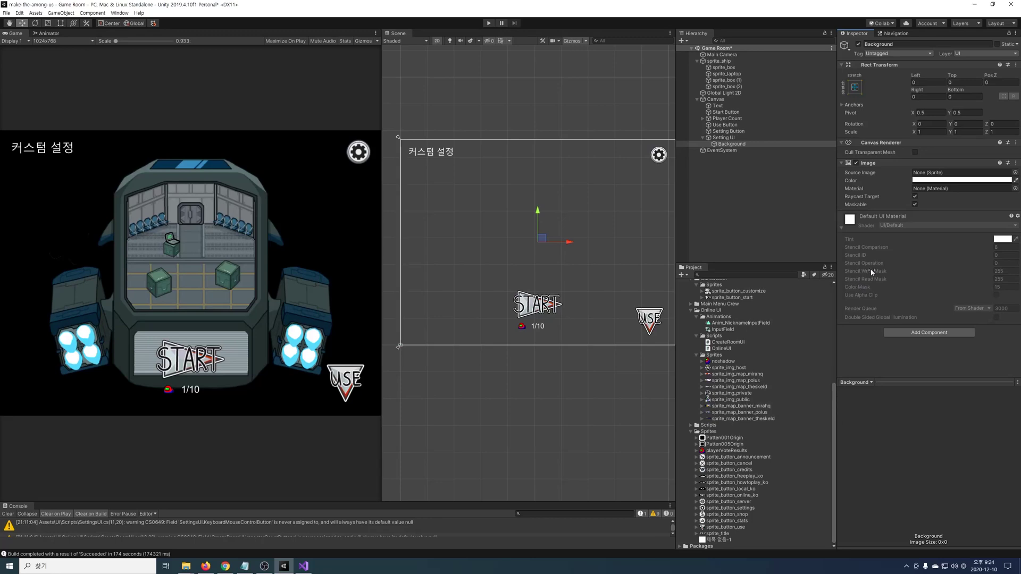
Add an Image named Panel as a child of Setting UI
right_click(714, 137)
mouse_move(754, 274)
left_click(817, 289)
type("Pnnel")
key("Return")
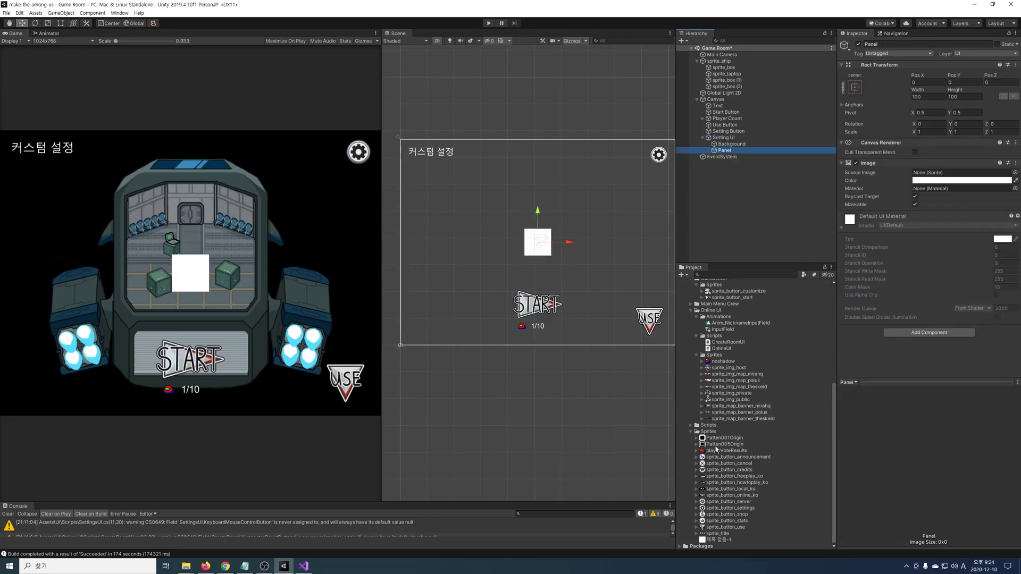
Give the Panel the Patten005Origin sprite and enlarge it to about 405.5 wide and 597.4 high
left_click_drag(720, 444, 949, 173)
left_click_drag(918, 89, 234, 112)
left_click_drag(954, 90, 668, 428)
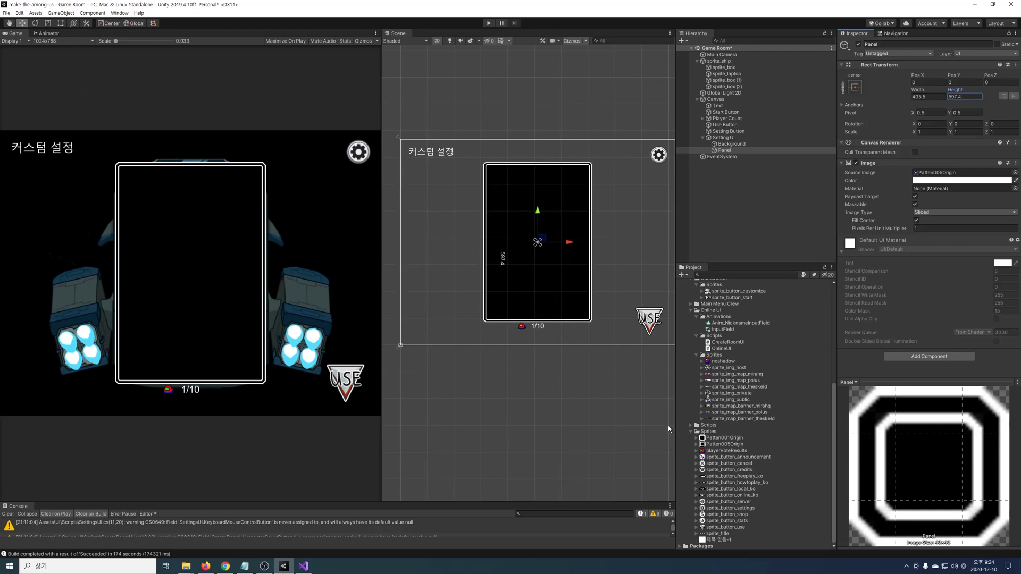
Add a text reading 조작 방식 under Setting UI and place it in the Panel's upper left corner
right_click(724, 137)
left_click(816, 272)
type("조작 방식")
left_click_drag(541, 238, 518, 172)
Add a Mouse Control Button labelled 마우스 and duplicate it as Keyboard Mouse Control Button labelled 키보드 + 마우스
left_click(959, 292)
type("마우스")
left_click_drag(575, 244, 554, 245)
type("Mouse Control Button")
key("ctrl+d")
type("키보드 + 마우스Keyboard Mouse Control Button")
Add a button labelled 게임 나가기 to Setting UI
left_click(723, 137)
mouse_move(538, 211)
left_mouse_down()
mouse_move(537, 160)
mouse_move(538, 200)
left_mouse_up()
left_click(879, 179)
type("게임 나가기")
Add a larger button labelled 게임으로 돌아가기, about 242 by 71.8, near the Panel's lower edge
left_click(729, 195)
type("게임으로 돌아가기")
left_click(746, 176)
left_click_drag(953, 89, 975, 91)
left_click_drag(537, 200, 538, 242)
Name the 게임 나가기 button Exit Game Button and the 게임으로 돌아가기 button Return Game Button
type("Exit Game")
left_click(782, 188)
key("F2")
left_click(781, 188)
key("BackSpace")
key("BackSpace")
key("BackSpace")
key("BackSpace")
left_click_drag(752, 189, 719, 188)
type("Return Game Button")
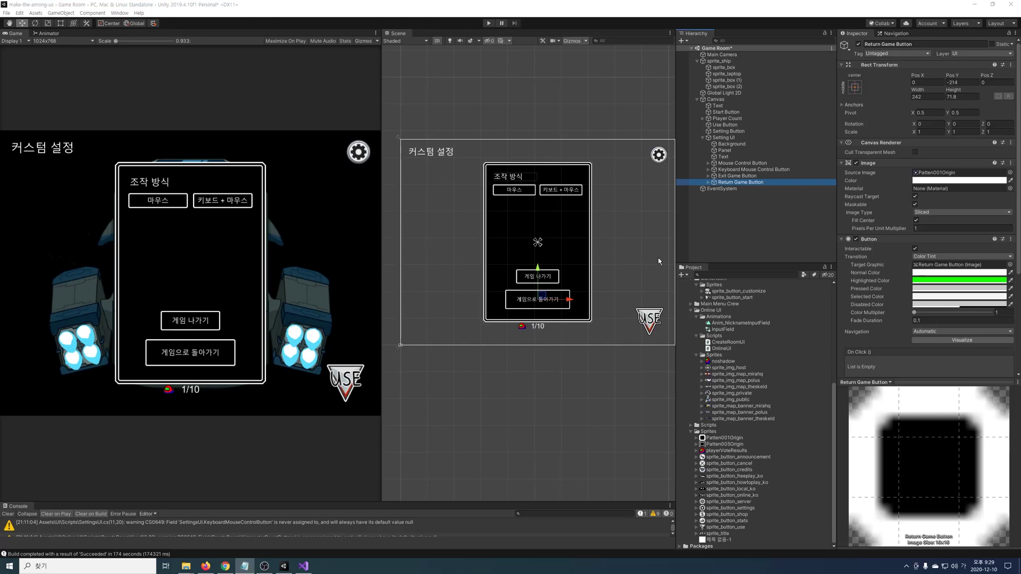
Create a folder named Scripts inside the UI's GameRoom folder
scroll(724, 301, "up", 1)
right_click(723, 302)
mouse_move(742, 308)
left_click(872, 211)
type("Scripts")
key("Return")
Create a C# script named GameRoomSettingsUI in the new Scripts folder and open it in Visual Studio
right_click(721, 309)
left_click(892, 220)
type("GameRoomSettingsUI")
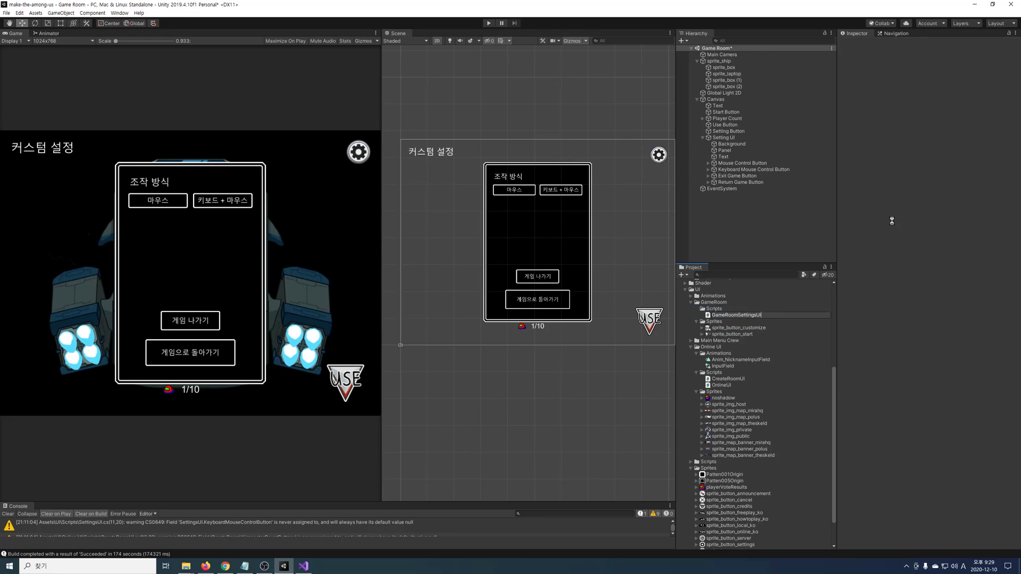
key("Return")
double_click(726, 316)
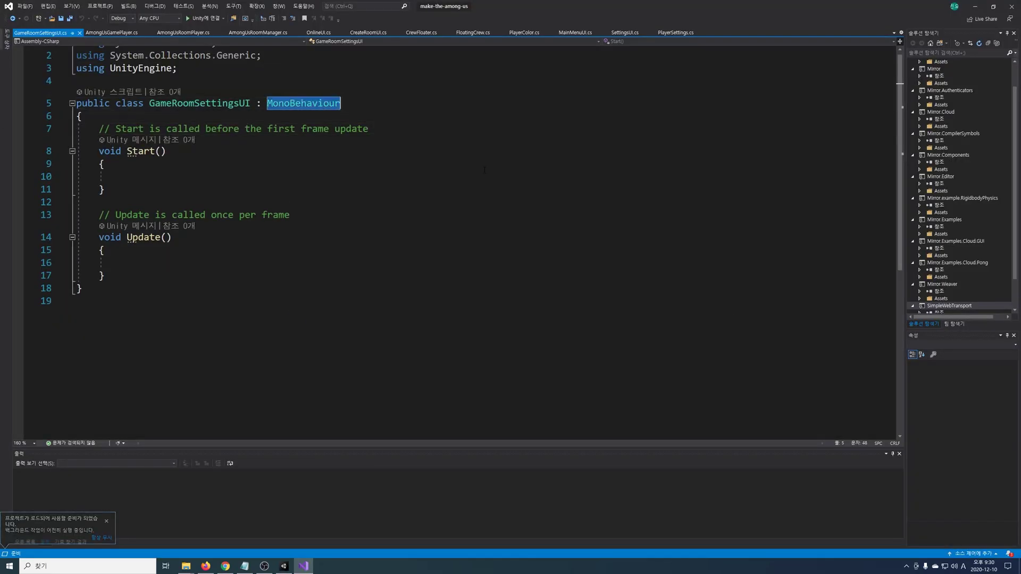
Make the GameRoomSettingsUI class inherit from SettingsUI and remove its Start and Update methods
type("SettingsUI")
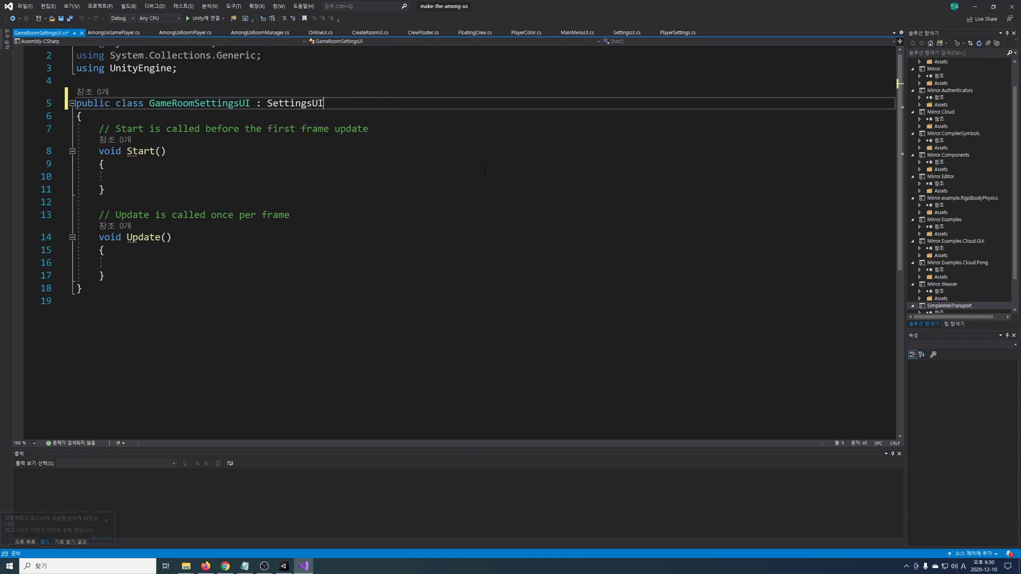
left_click_drag(138, 275, 99, 128)
key("Delete")
Write a public void ExitGameRoom() method that stores AmongUsRoomManager.singleton in a manager variable
type("public void ExitGameRoom()")
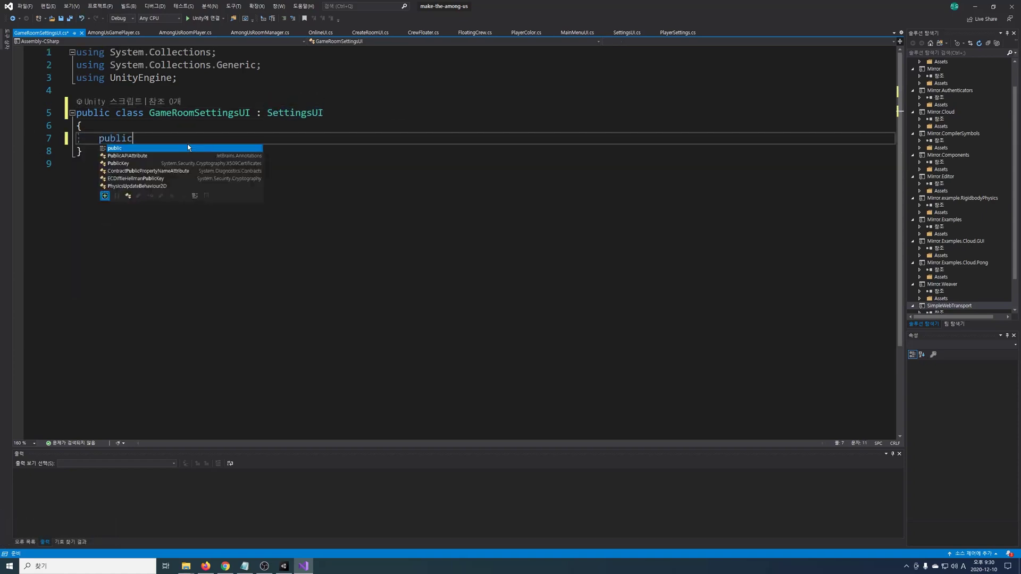
key("Return")
type("{")
key("Return")
type("var")
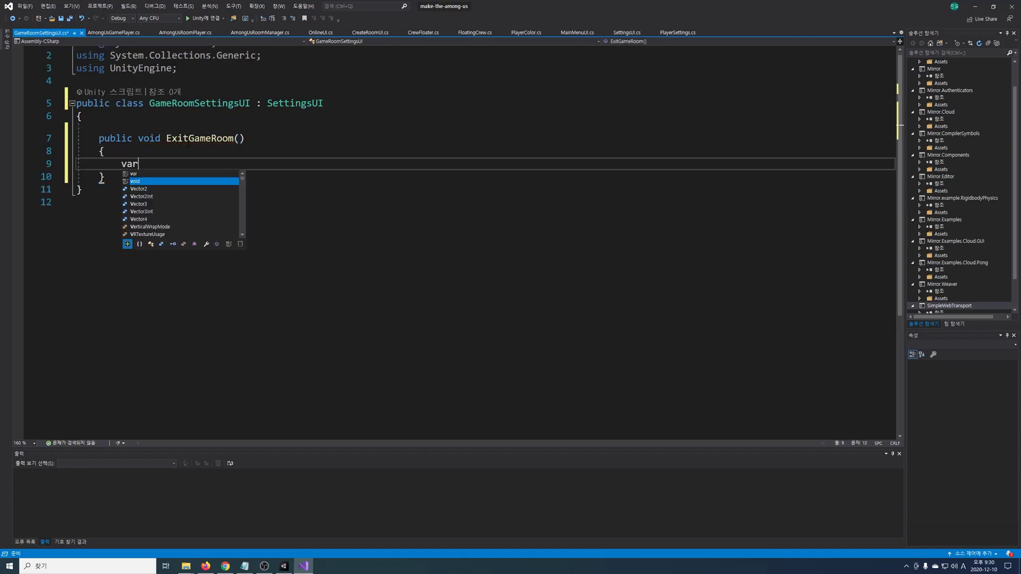
type(" manager = AmongUsRoomManager.singleton;")
Add a condition calling manager.StopHost() when manager.mode equals Mirror.NetworkManagerMode.Host
key("Return")
type("if")
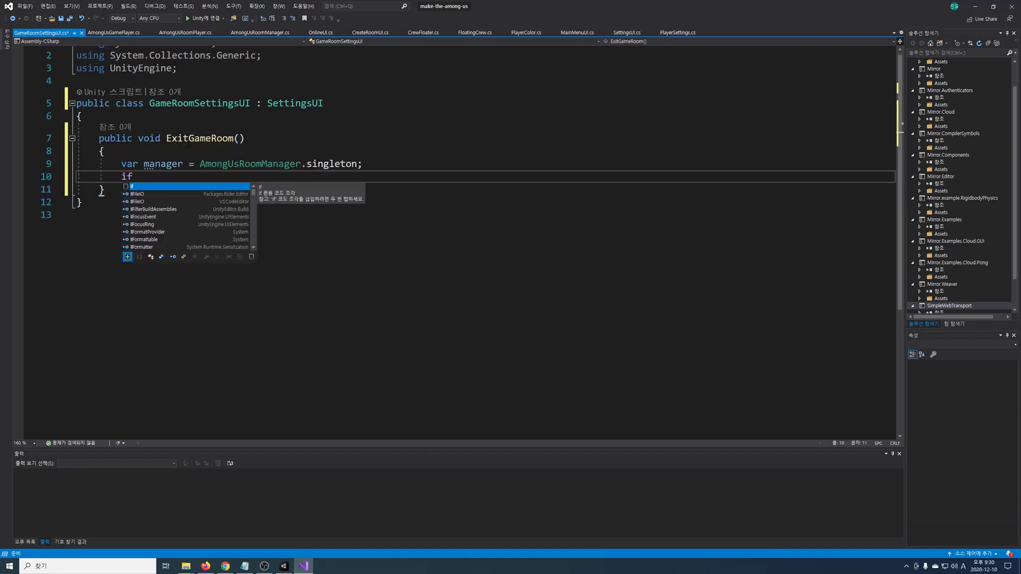
type("(manager.mode == Mirror.NetworkManagerMode.Host)")
key("Return")
type("{")
key("Return")
type("manager.StopHost();")
key("Down")
Add an else-if branch calling manager.StopClient() for Mirror.NetworkManagerMode.ClientOnly and save the script
key("Return")
type("else if(manager.mode == Mirror.NetworkManagerMode.ClientOnly)")
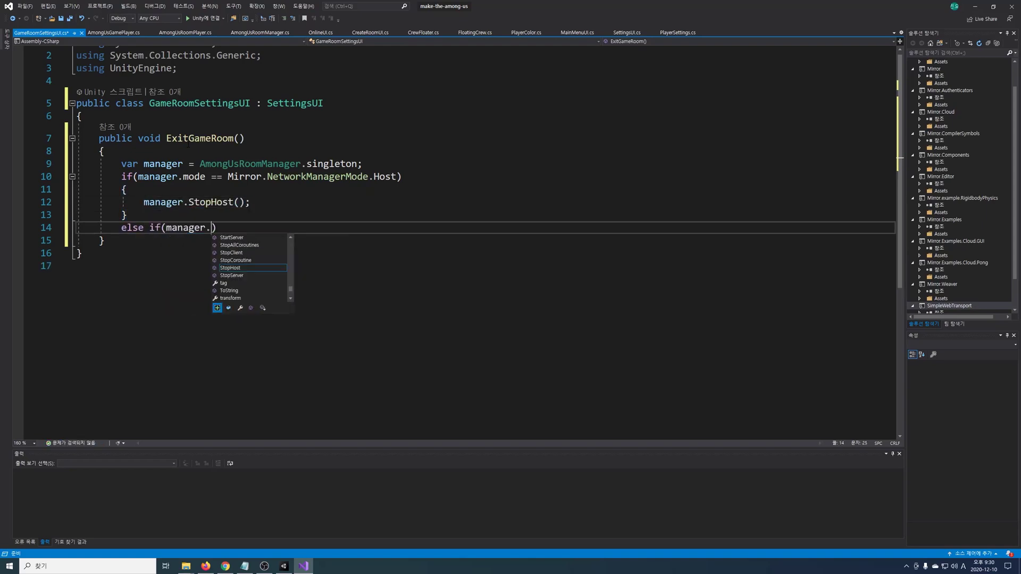
key("Return")
type("{")
key("Return")
type("manager.StopClient();")
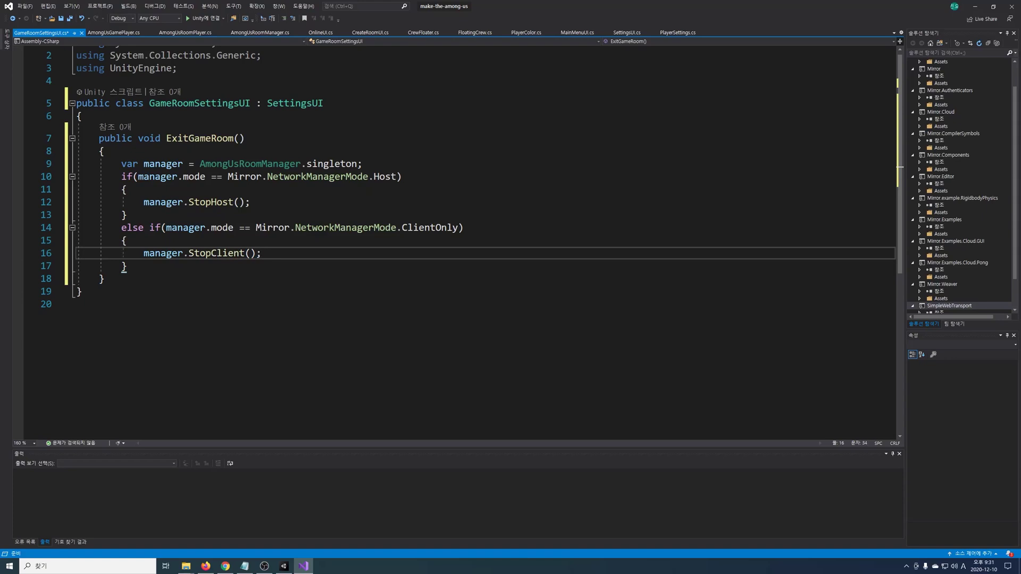
key("Down")
key("Down")
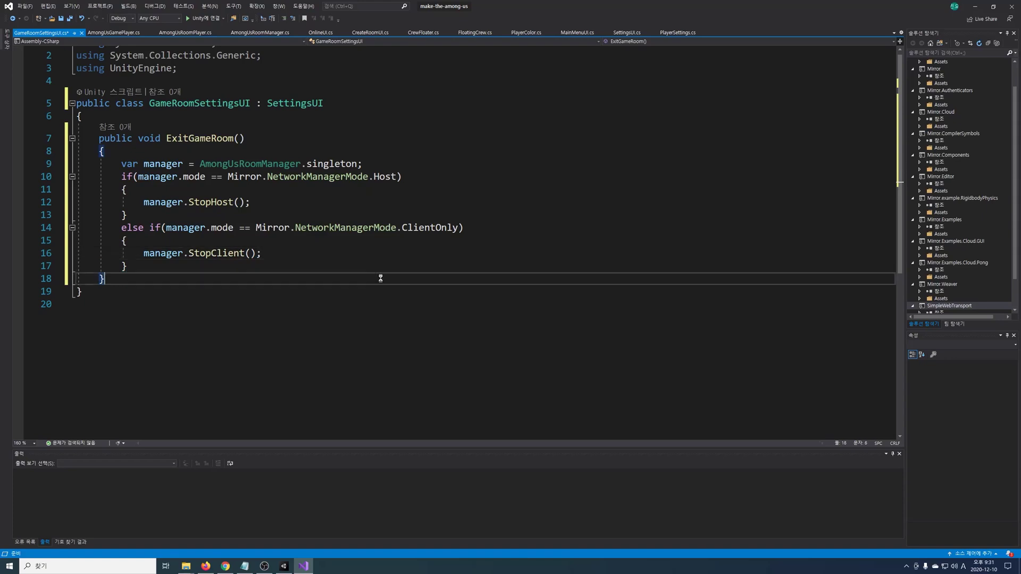
key("ctrl+s")
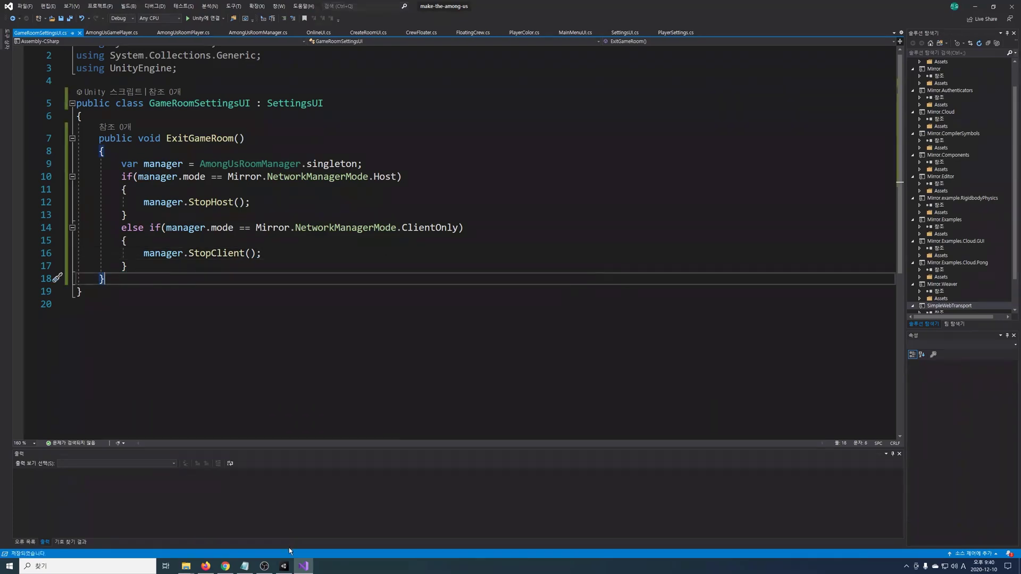
Back in Unity, attach the GameRoomSettingsUI script and Settings UI animator controller to Setting UI and check its Anim_SettingsUI clip
left_click(287, 567)
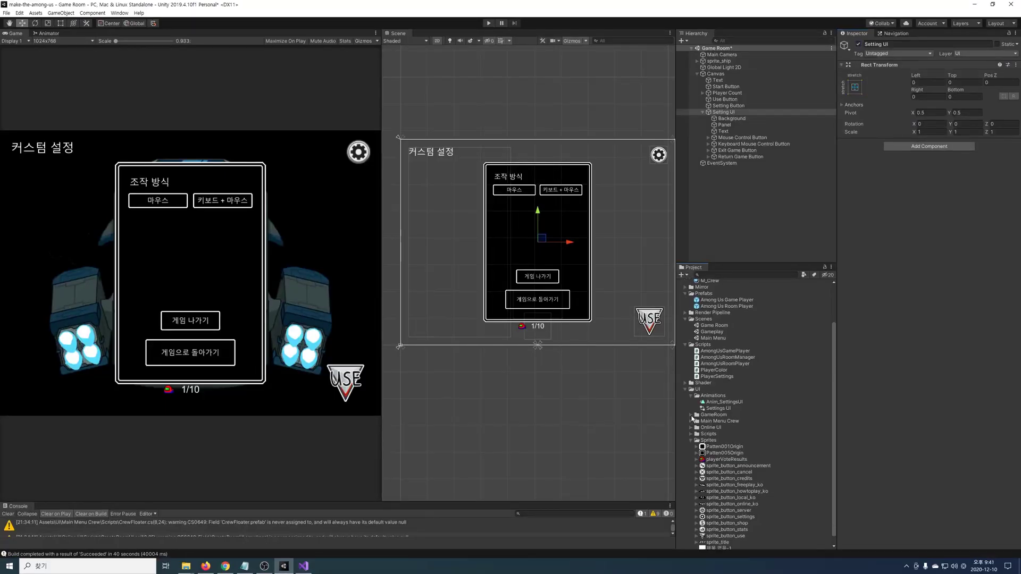
left_click_drag(745, 433, 936, 256)
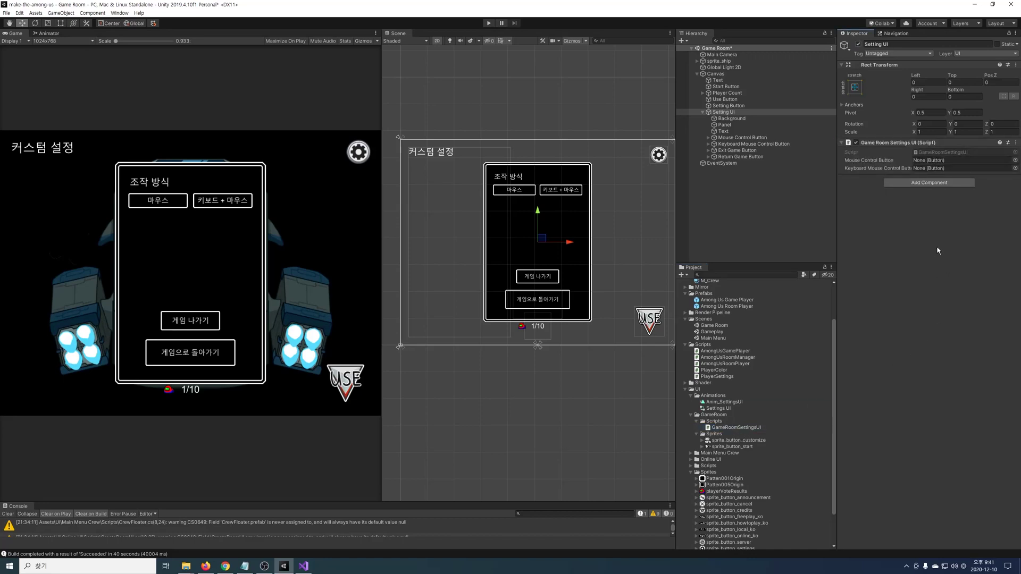
left_click_drag(714, 410, 941, 276)
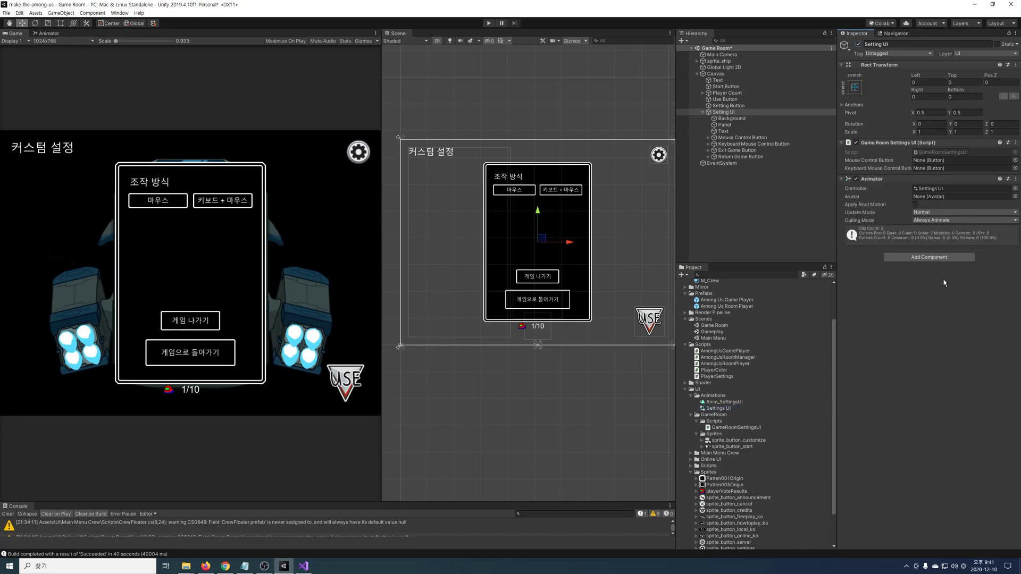
key("ctrl+6")
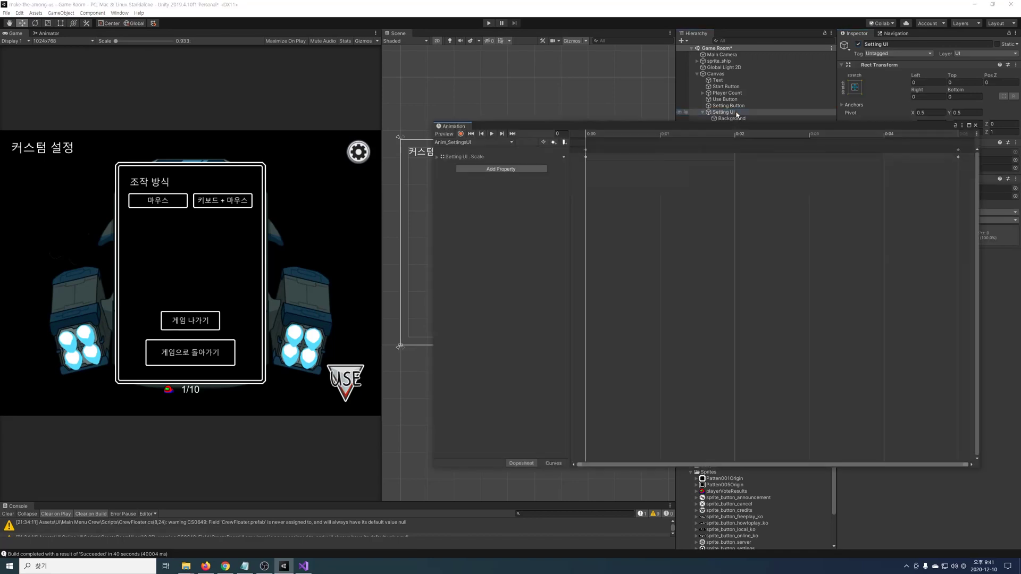
left_click(505, 159)
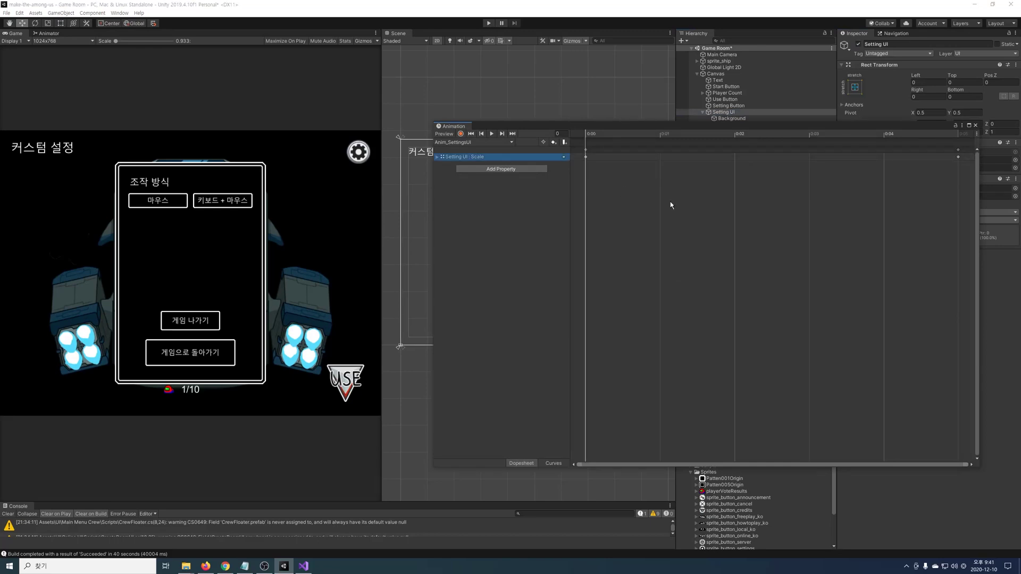
left_click(975, 125)
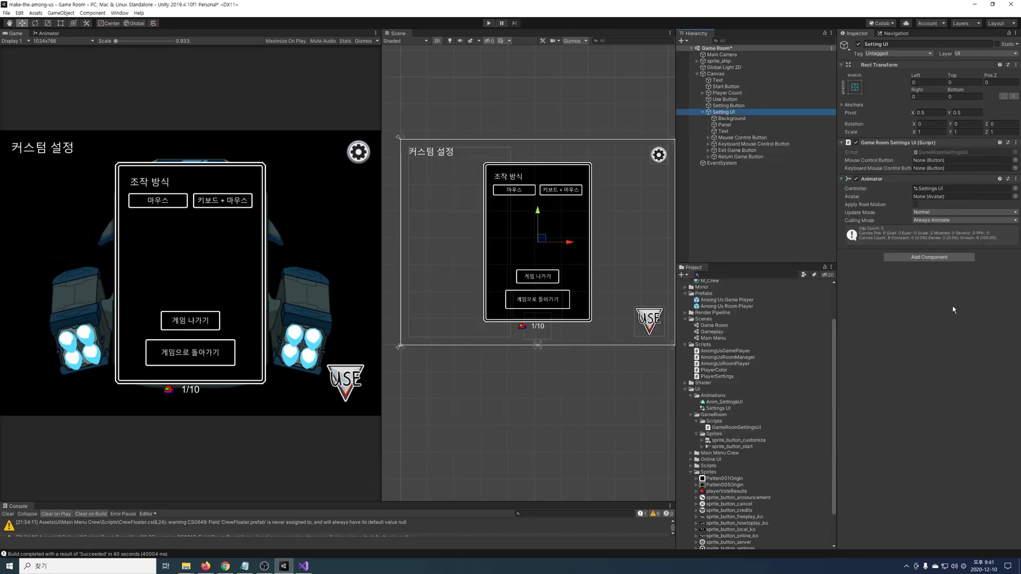
Assign Mouse Control Button and Keyboard Mouse Control Button to the matching fields of Setting UI's GameRoomSettingsUI script
left_click_drag(741, 137, 960, 160)
left_click(732, 144)
left_click_drag(732, 144, 953, 168)
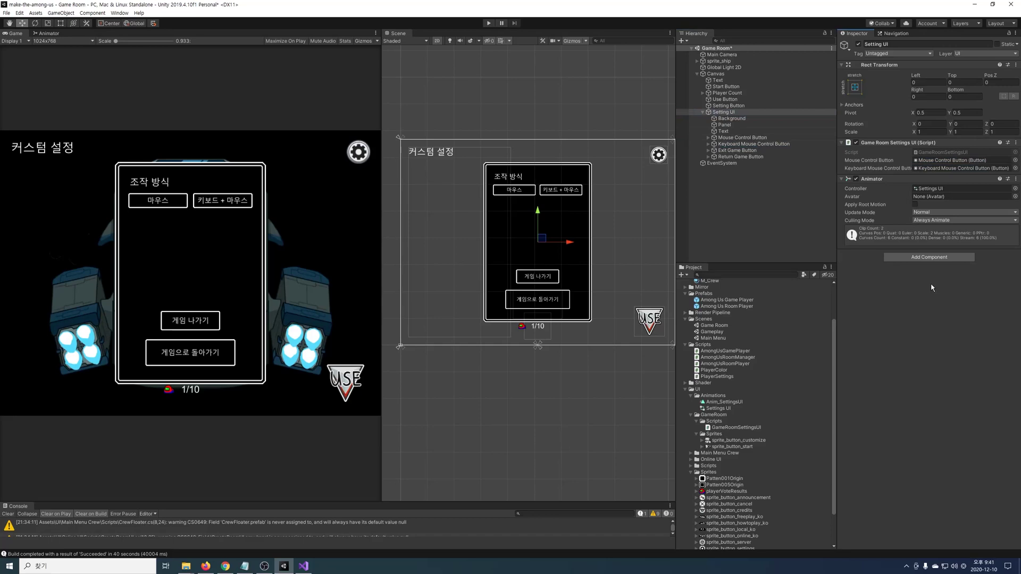
Make both control buttons call GameRoomSettingsUI.SetControlMode on Setting UI when clicked, passing 1 for Keyboard Mouse Control Button
left_click(743, 137)
left_click(754, 144, "ctrl")
left_click(993, 239)
left_click_drag(724, 112, 870, 228)
left_click(915, 220)
mouse_move(926, 258)
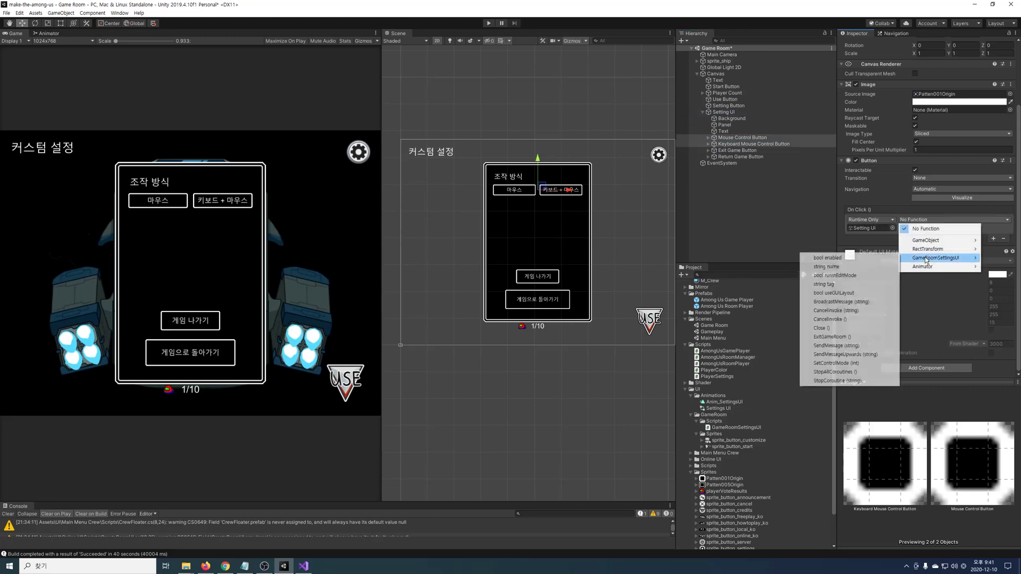
left_click(836, 363)
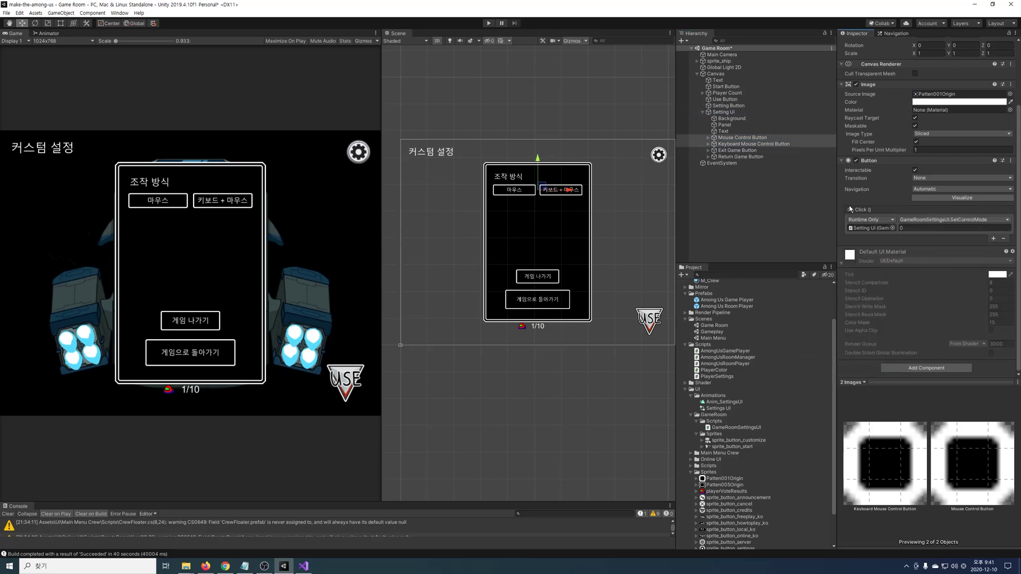
left_click(919, 228)
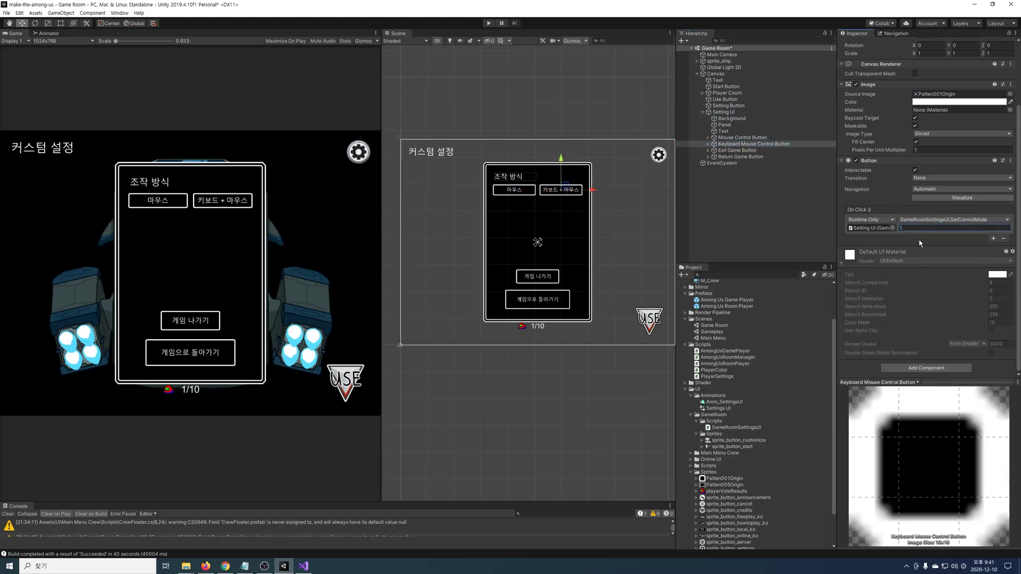
Add a Button component to the Background image and set its transition to None
left_click(732, 119)
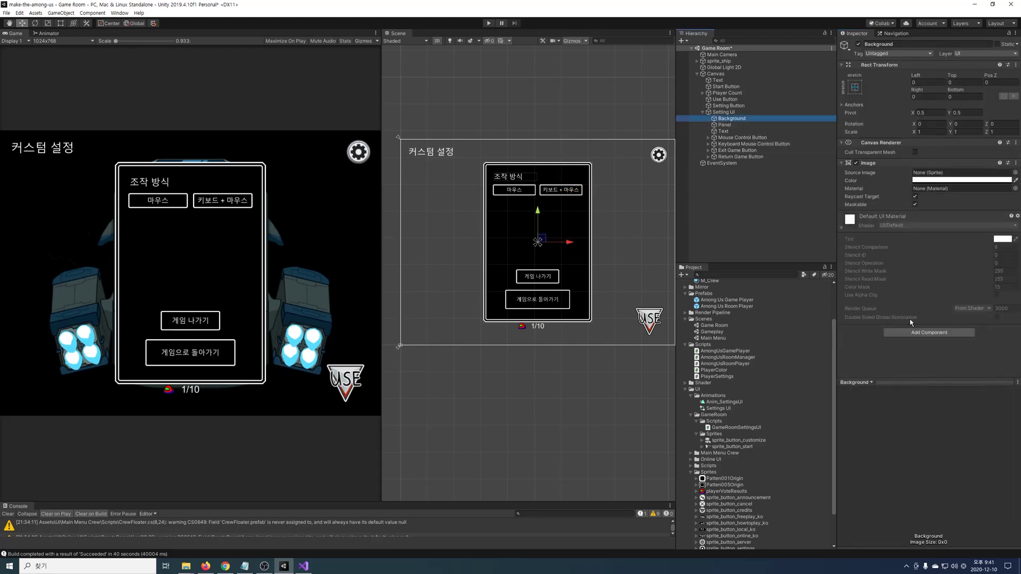
left_click(913, 329)
left_click(905, 364)
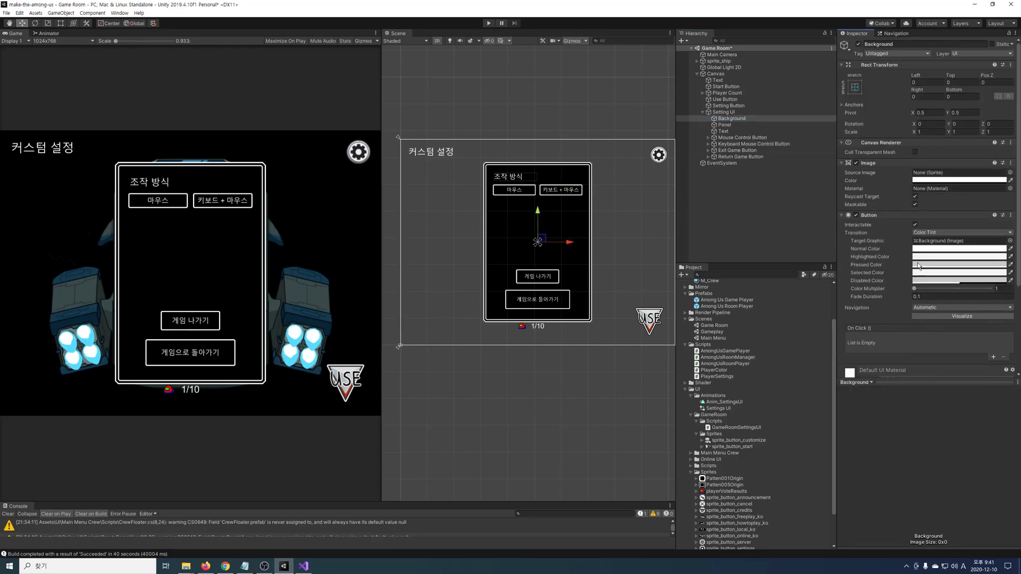
left_click(946, 233)
left_click(937, 240)
Make Background and Return Game Button call GameRoomSettingsUI.Close on Setting UI when clicked
left_click(726, 120)
left_click(740, 157, "ctrl")
left_click_drag(718, 116, 867, 283)
left_click(925, 274)
mouse_move(934, 314)
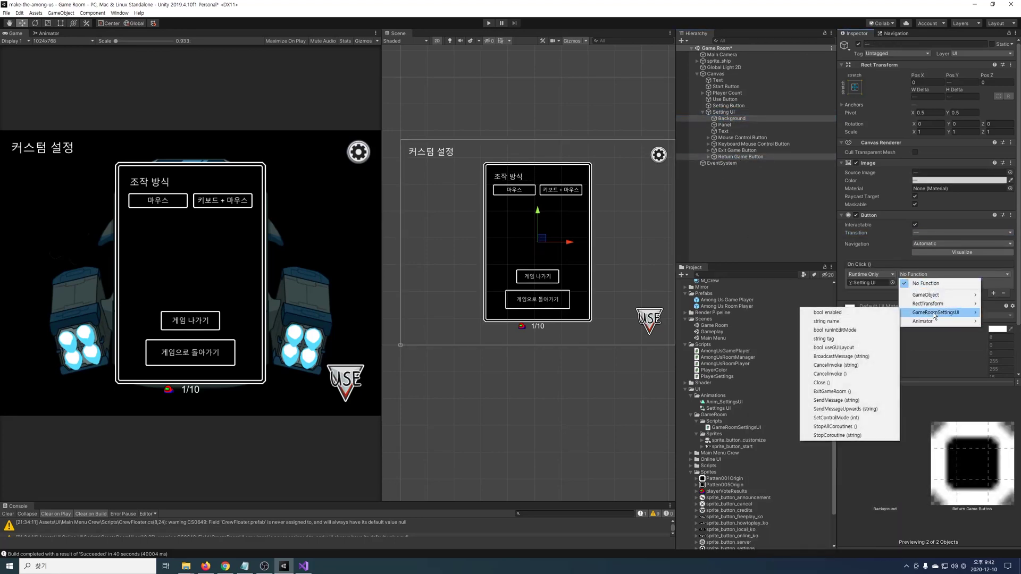
left_click(822, 382)
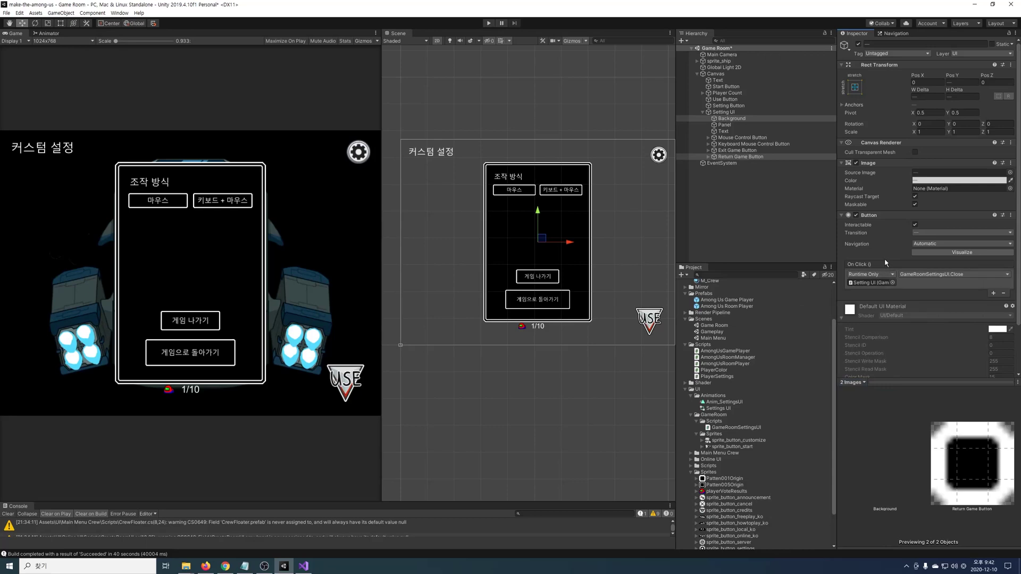
Select the Exit Game Button to inspect its On Click event
left_click(743, 151)
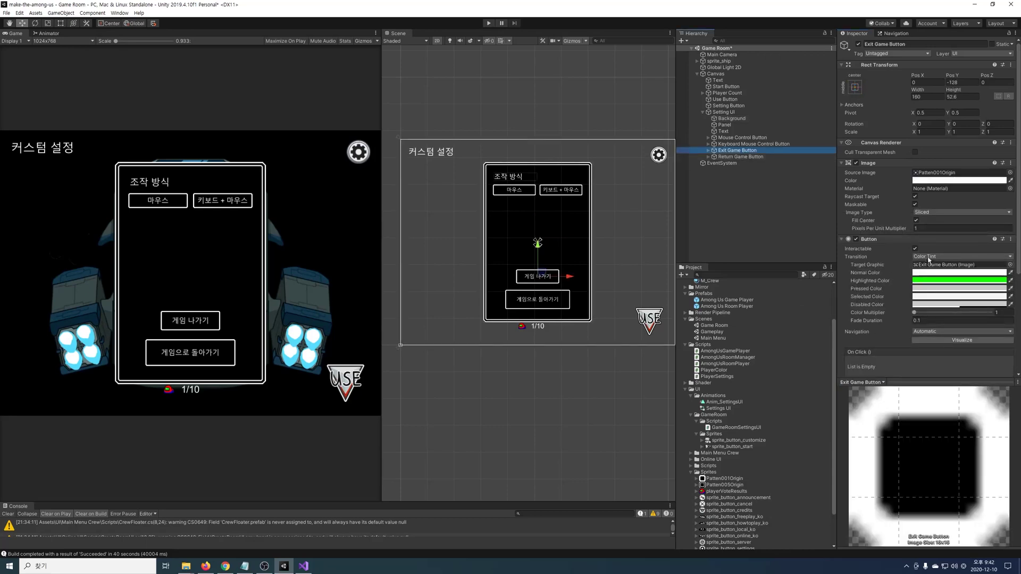